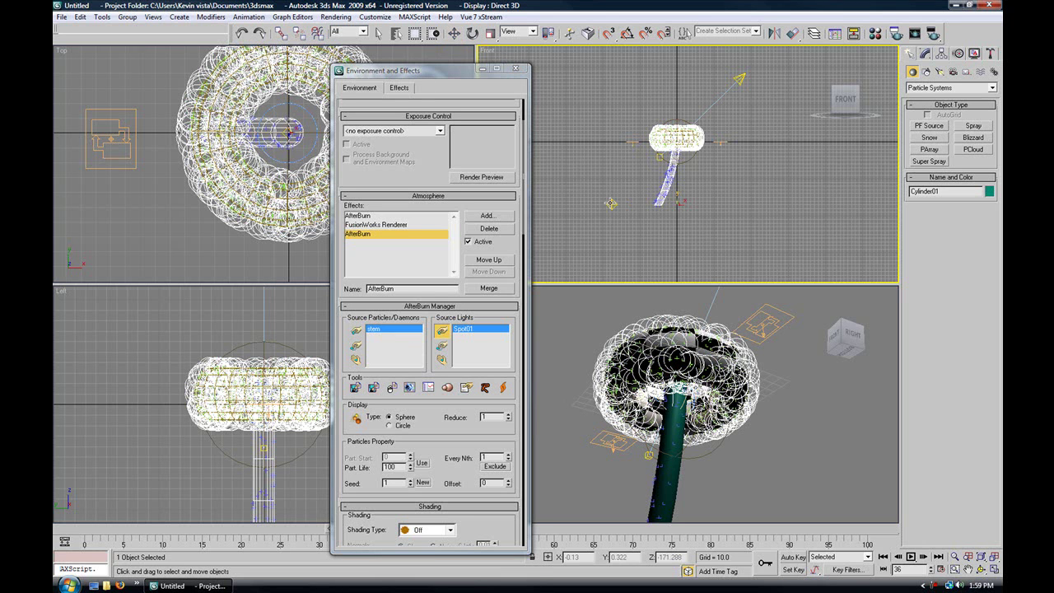
Step: Add Omni02 as an AfterBurn source light, briefly previewing the particles as shaded spheres
{"action": "left_click", "coordinate": [611, 204]}
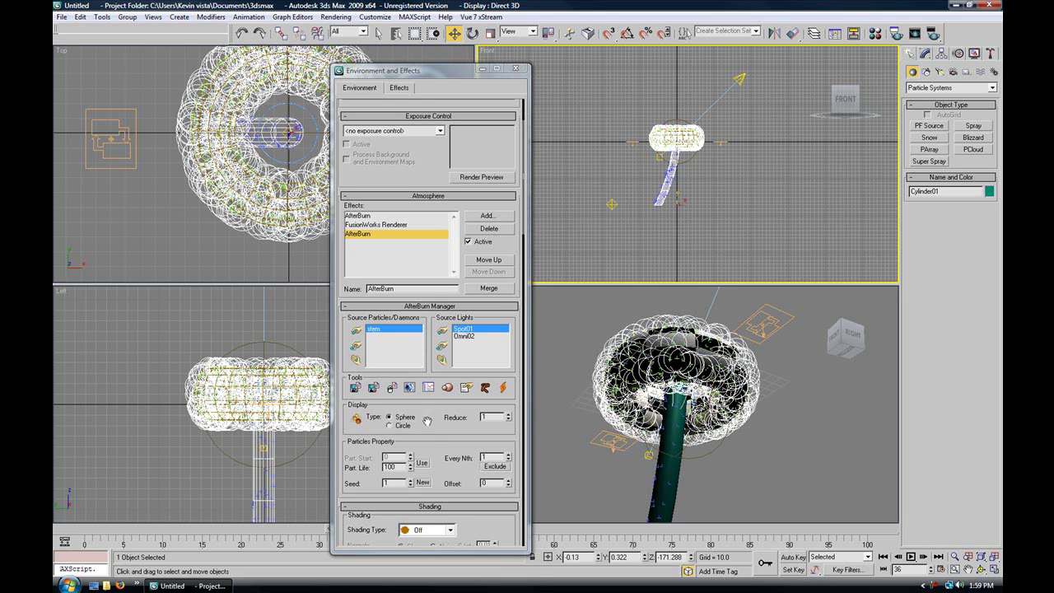
{"action": "scroll", "coordinate": [427, 421], "scroll_direction": "down", "scroll_amount": 6}
{"action": "scroll", "coordinate": [426, 401], "scroll_direction": "up", "scroll_amount": 1}
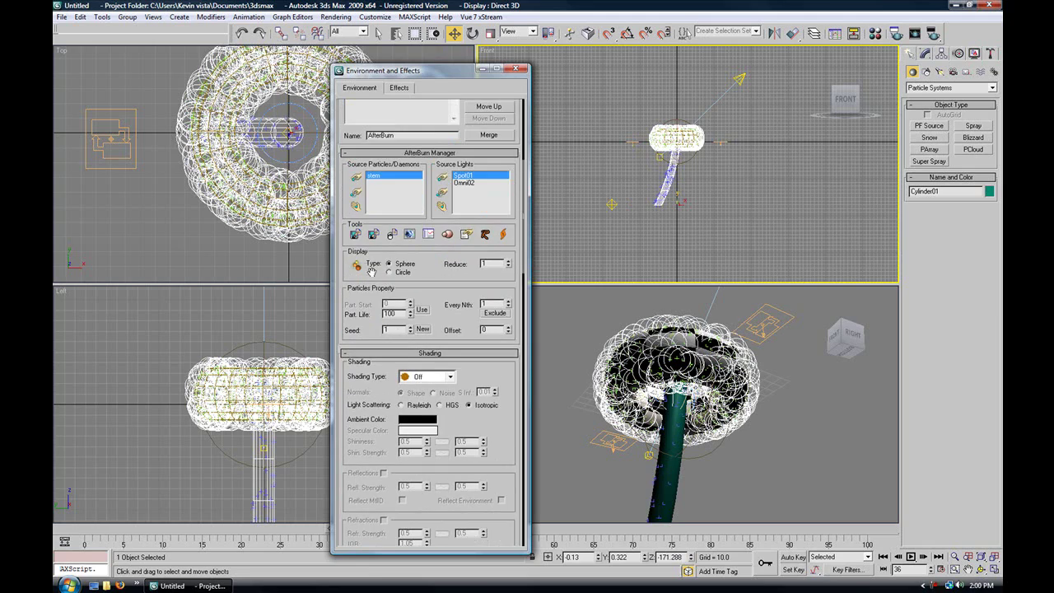
{"action": "left_click", "coordinate": [356, 265]}
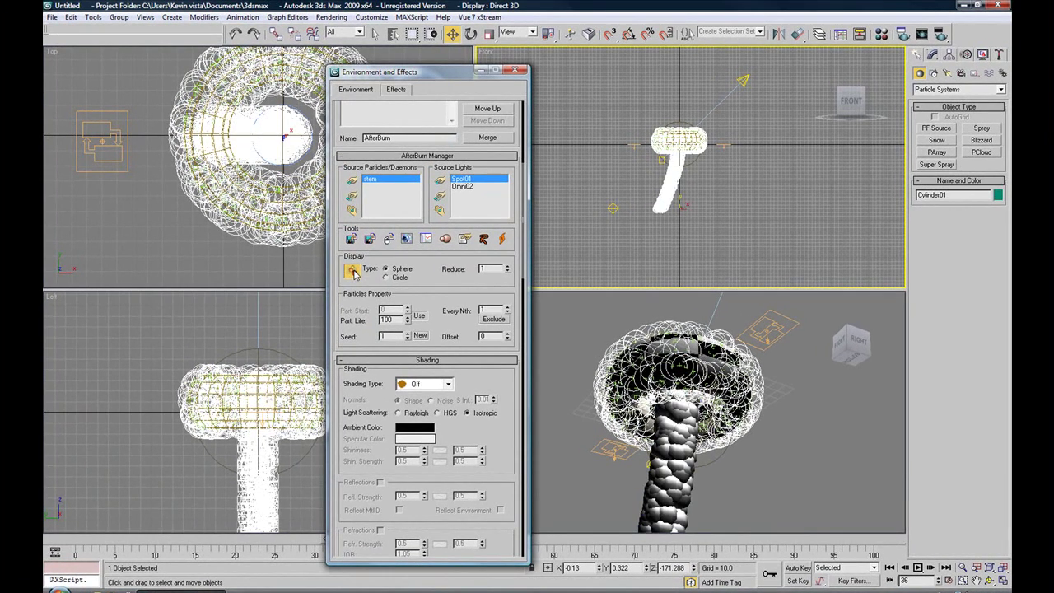
{"action": "left_click", "coordinate": [355, 272]}
{"action": "left_click_drag", "start_coordinate": [422, 267], "coordinate": [417, 211]}
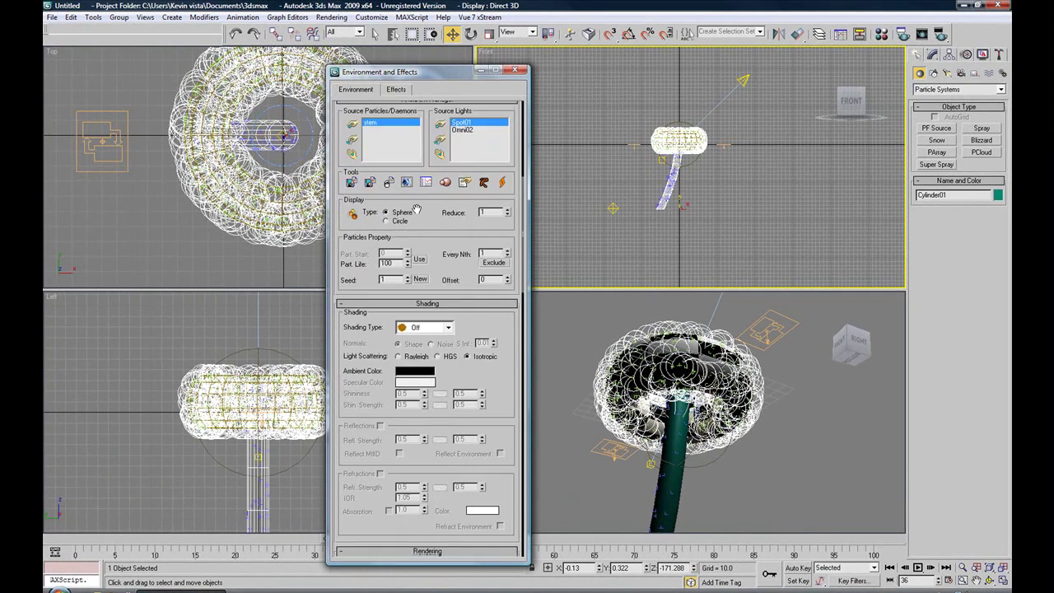
{"action": "scroll", "coordinate": [418, 211], "scroll_direction": "down", "scroll_amount": 10}
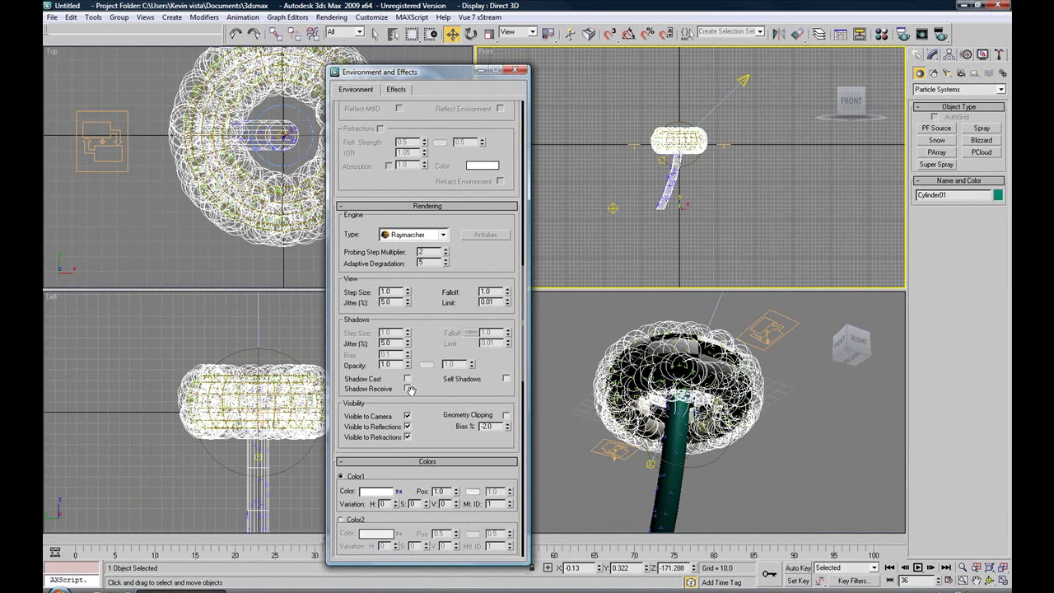
Step: Turn on Shadow Cast, Shadow Receive and Self Shadows for the AfterBurn cloud
{"action": "left_click", "coordinate": [407, 379]}
{"action": "left_click", "coordinate": [407, 389]}
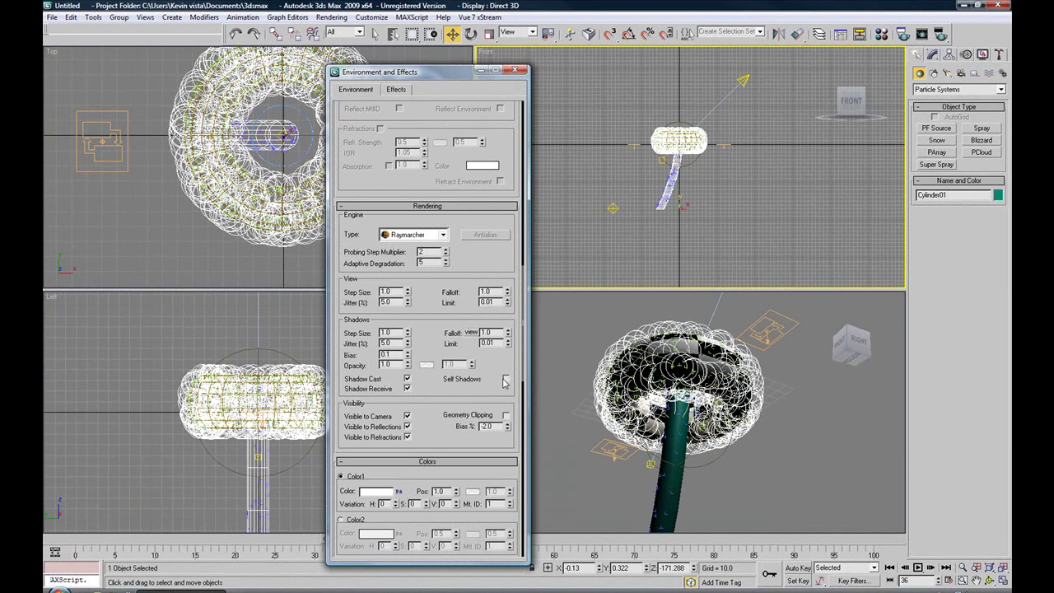
{"action": "left_click", "coordinate": [506, 379]}
Step: Set the Noise Animation Type to Fbm Turbulence
{"action": "scroll", "coordinate": [452, 236], "scroll_direction": "down", "scroll_amount": 5}
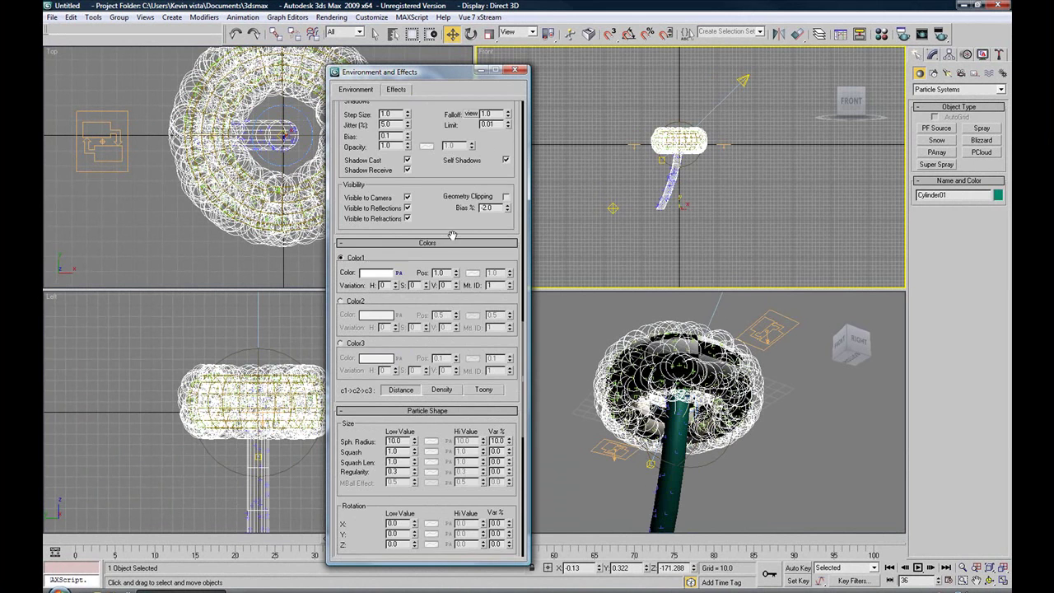
{"action": "scroll", "coordinate": [452, 236], "scroll_direction": "down", "scroll_amount": 7}
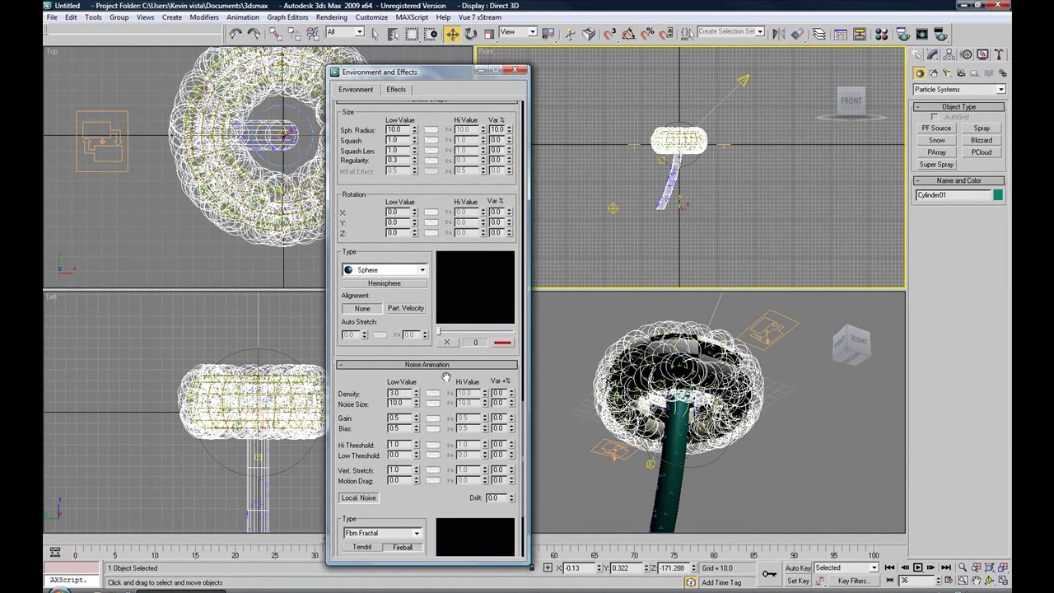
{"action": "scroll", "coordinate": [445, 377], "scroll_direction": "down", "scroll_amount": 3}
{"action": "left_click", "coordinate": [410, 395]}
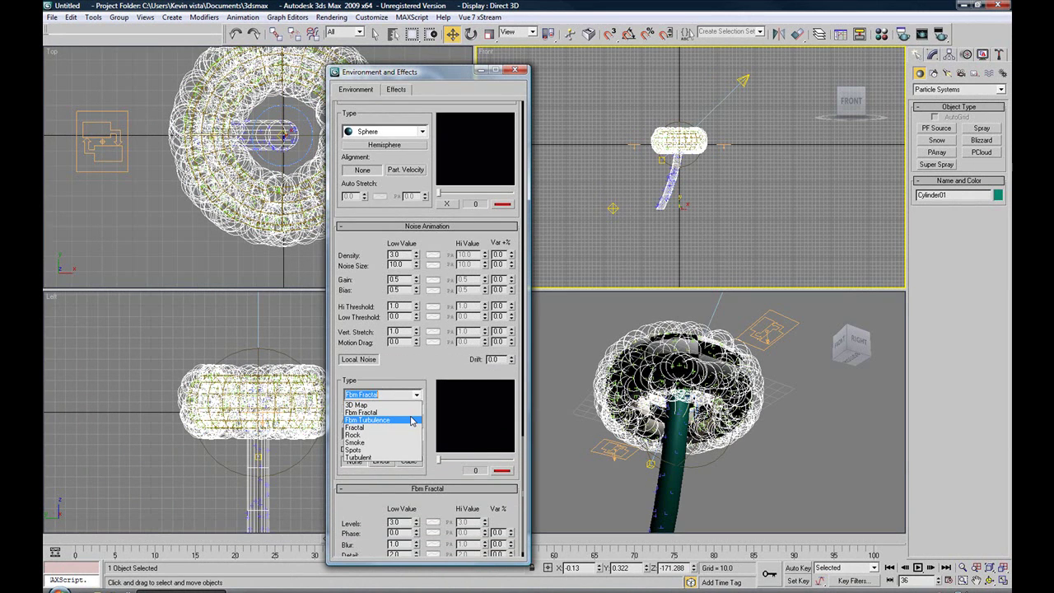
{"action": "left_click", "coordinate": [411, 421]}
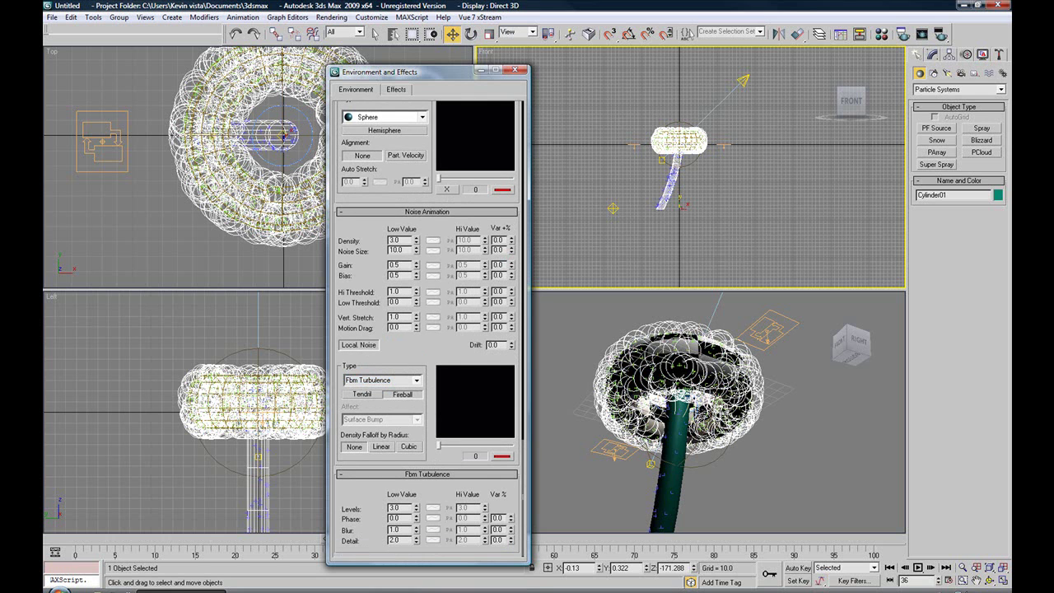
{"action": "left_click", "coordinate": [824, 430]}
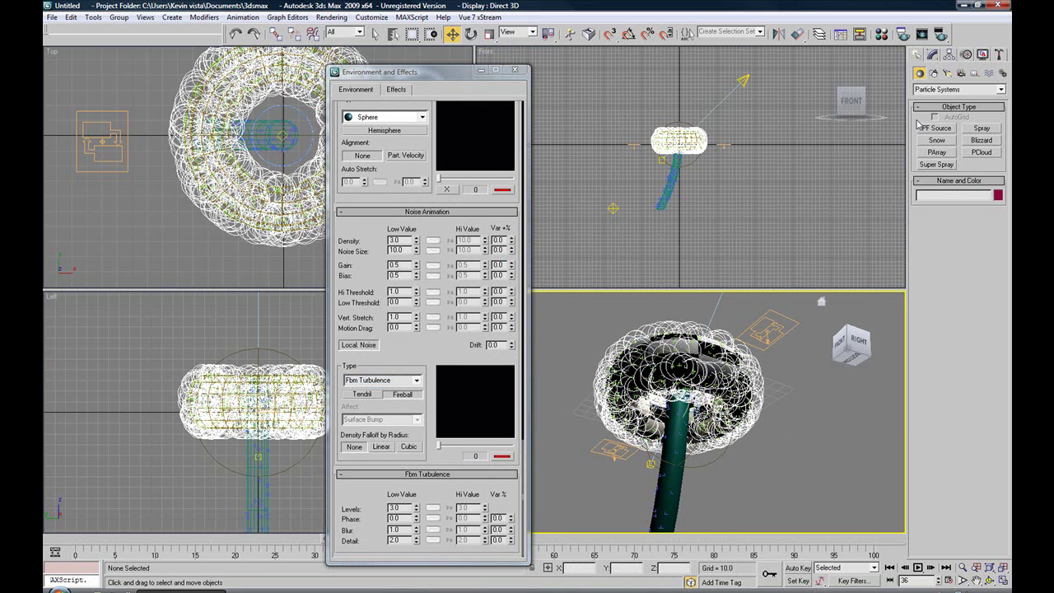
{"action": "left_click", "coordinate": [940, 34]}
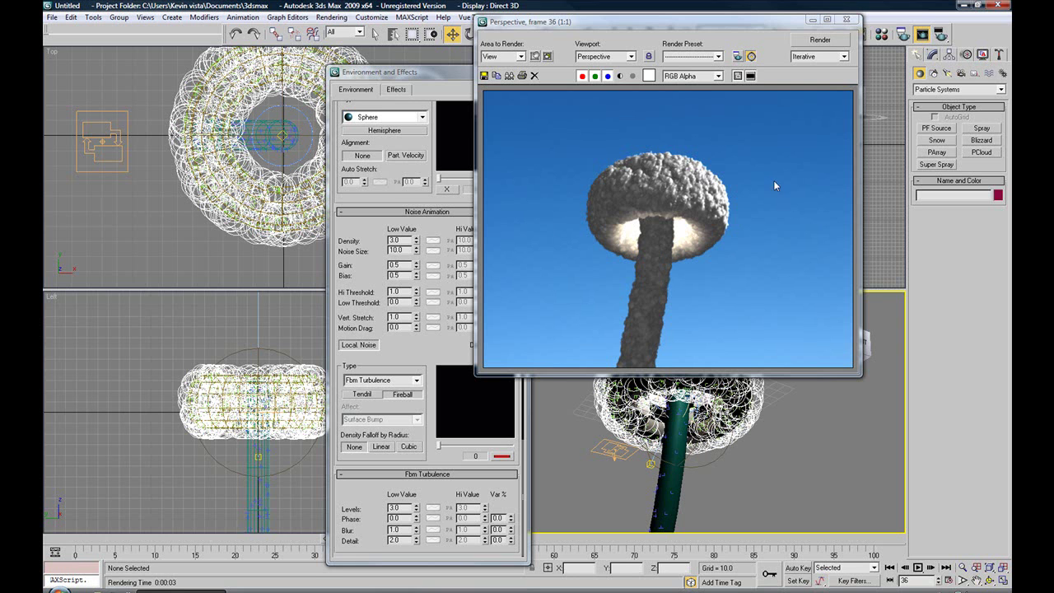
{"action": "left_click", "coordinate": [850, 20]}
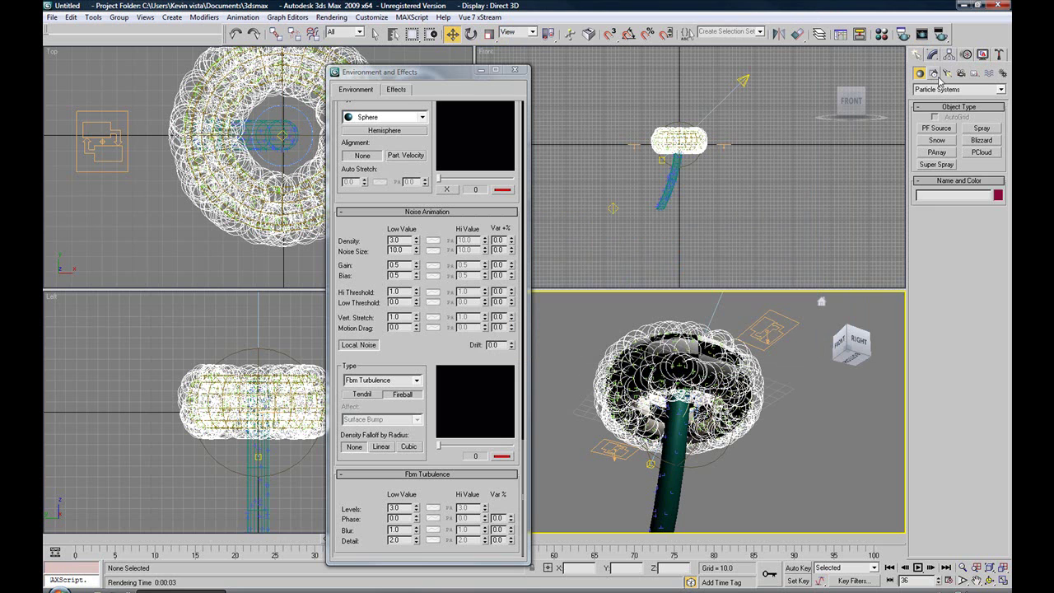
Step: Create an omni light in the Top view and rename it 'stem light'
{"action": "left_click", "coordinate": [933, 73]}
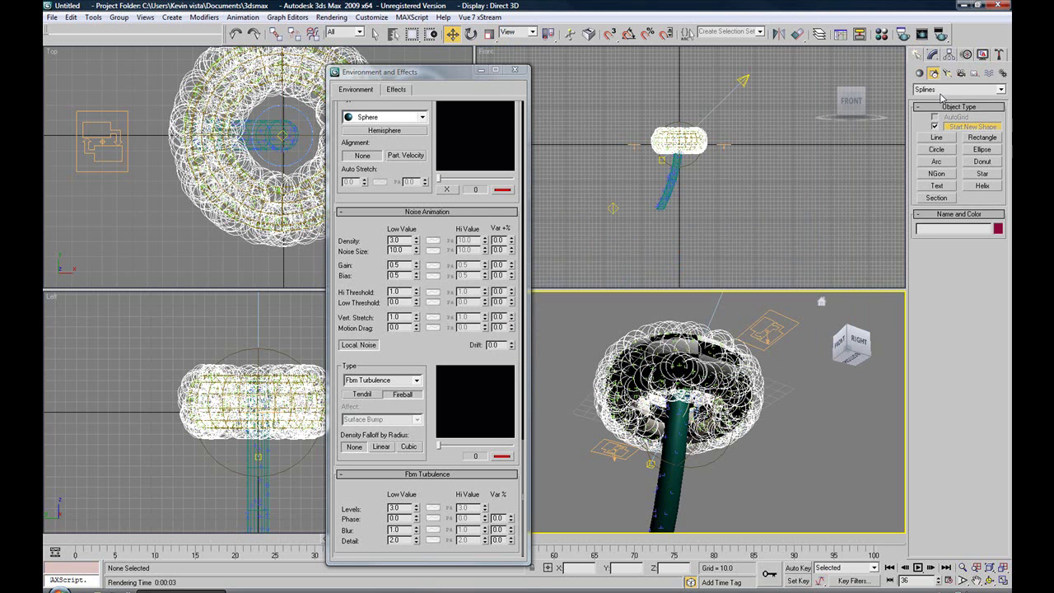
{"action": "left_click", "coordinate": [947, 73]}
{"action": "left_click", "coordinate": [937, 153]}
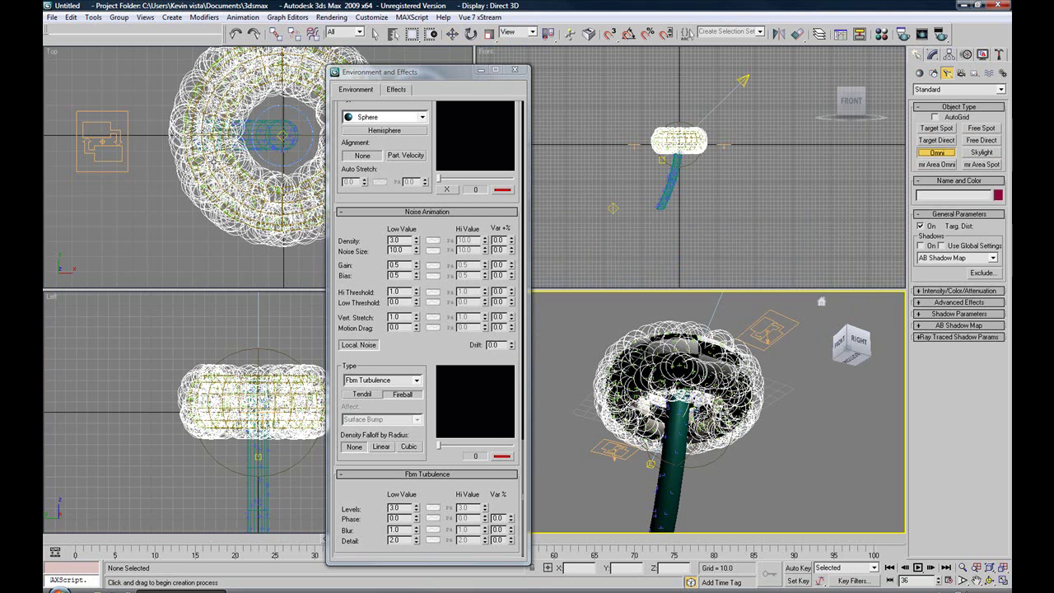
{"action": "left_click", "coordinate": [295, 135]}
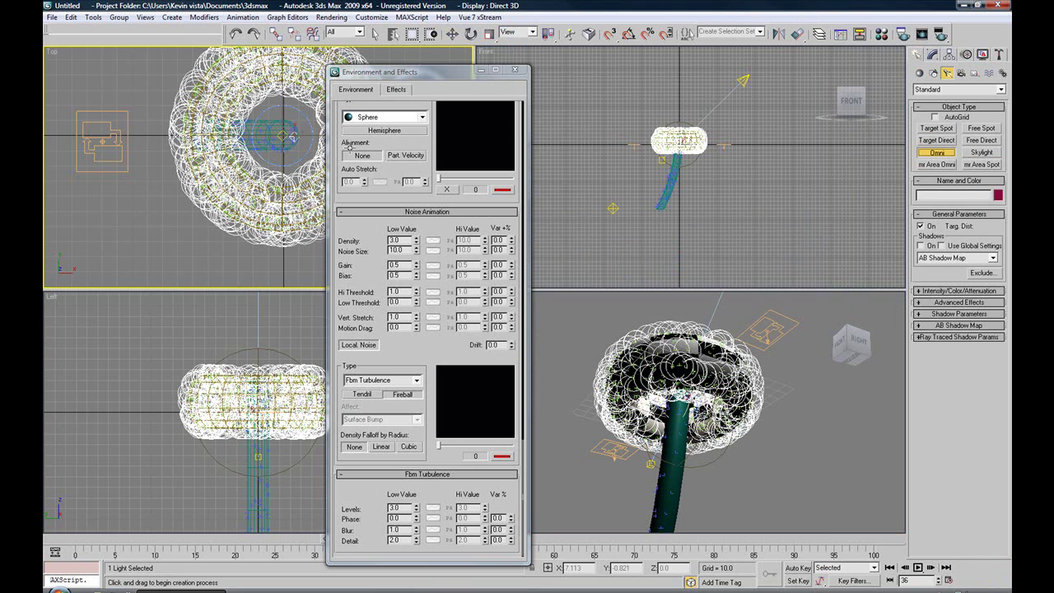
{"action": "left_click", "coordinate": [943, 195]}
{"action": "type", "text": "f"}
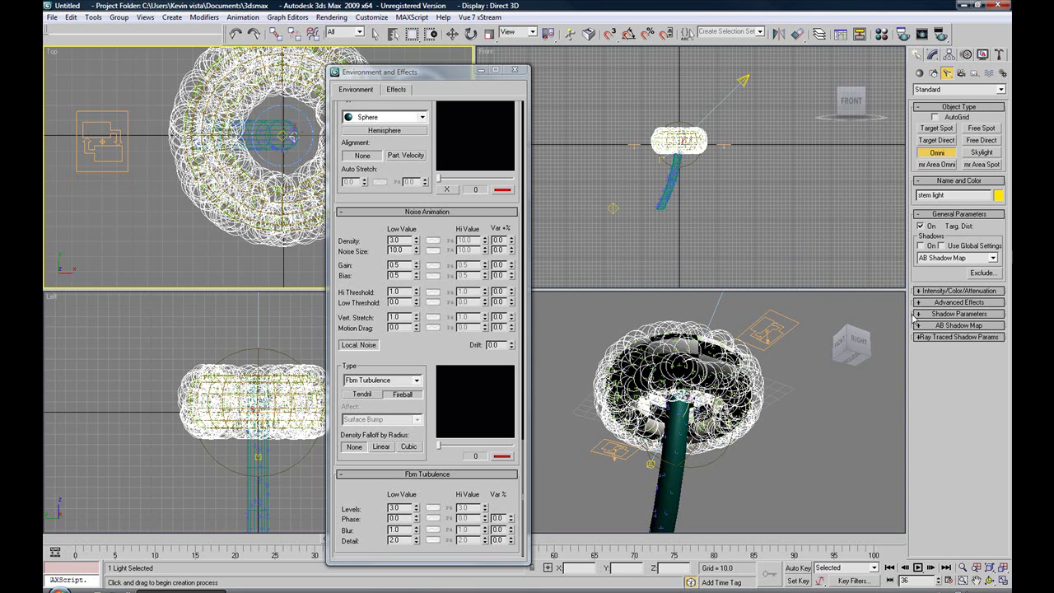
Step: Give the stem light a pale orange colour
{"action": "left_click", "coordinate": [937, 292]}
{"action": "left_click", "coordinate": [992, 304]}
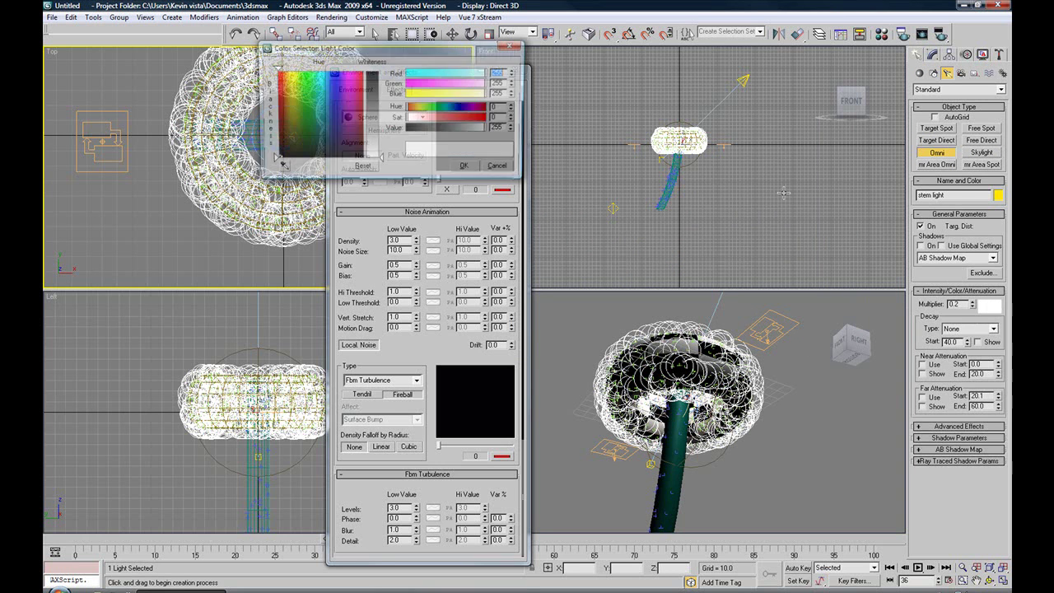
{"action": "left_click_drag", "start_coordinate": [304, 91], "coordinate": [285, 71]}
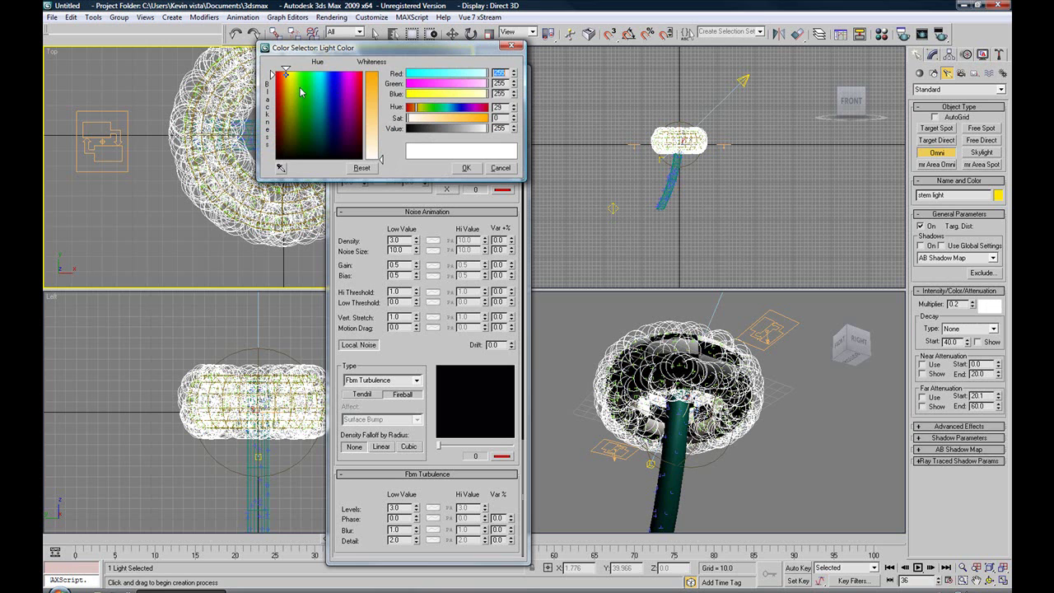
{"action": "left_click_drag", "start_coordinate": [381, 159], "coordinate": [381, 137]}
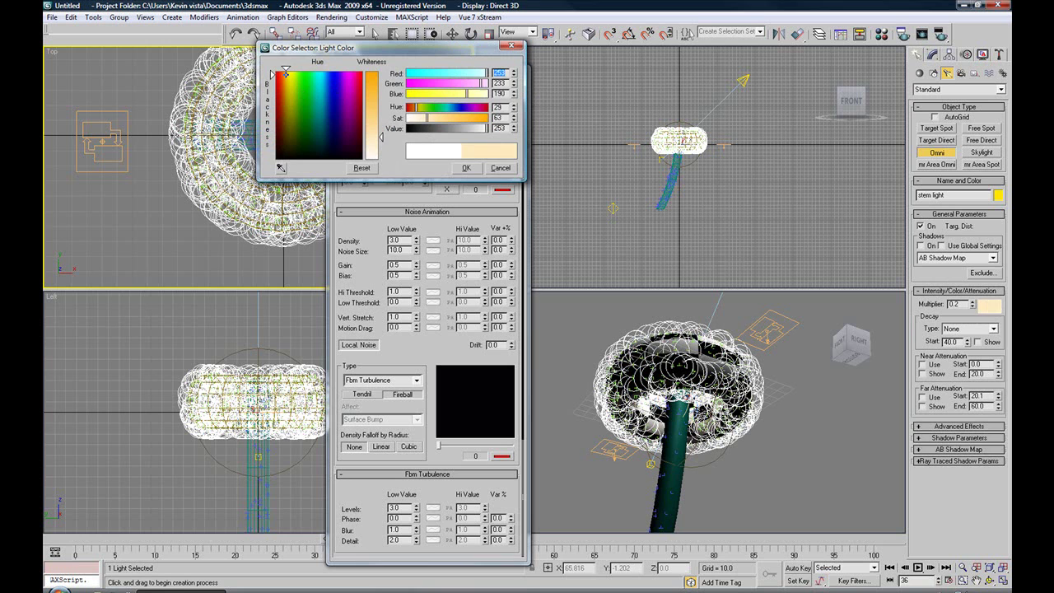
{"action": "left_click", "coordinate": [466, 167]}
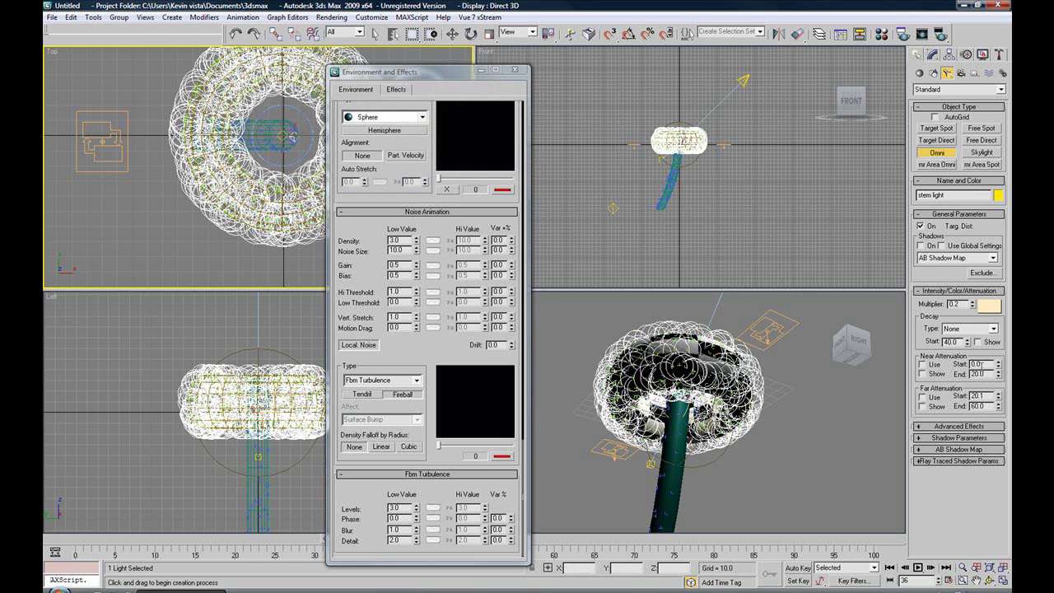
Step: Set near attenuation end to 10 and far attenuation to 10.1–30, with Use and Show enabled
{"action": "double_click", "coordinate": [988, 375]}
{"action": "type", "text": "1"}
{"action": "key", "text": "Tab"}
{"action": "key", "text": "Return"}
{"action": "key", "text": "Tab"}
{"action": "left_click", "coordinate": [922, 374]}
{"action": "left_click", "coordinate": [922, 364]}
{"action": "left_click", "coordinate": [922, 397]}
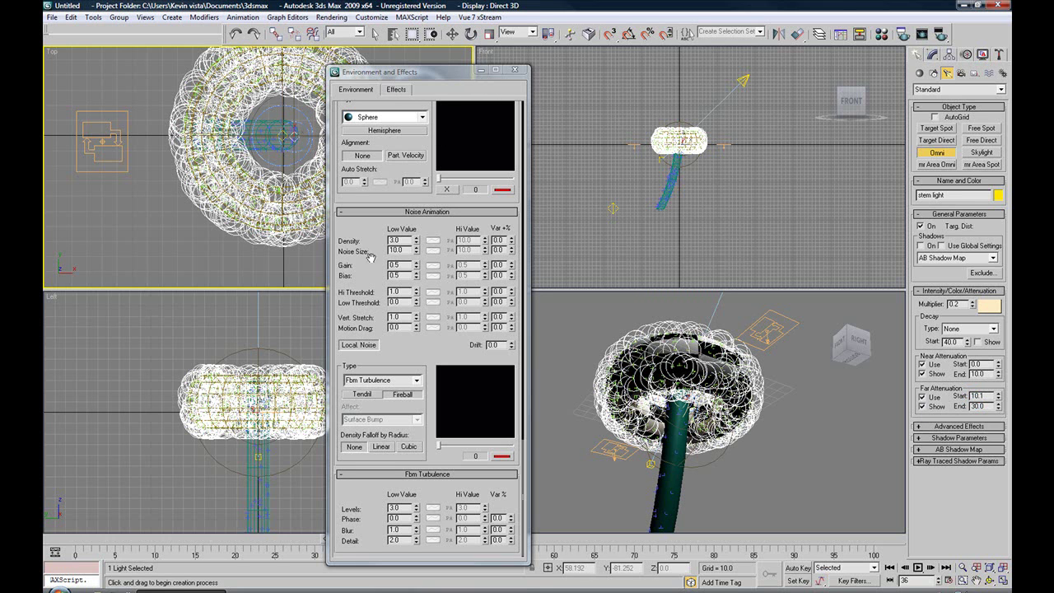
Step: Add stem light as an AfterBurn source light and test-render the Perspective view
{"action": "scroll", "coordinate": [370, 272], "scroll_direction": "down", "scroll_amount": 10}
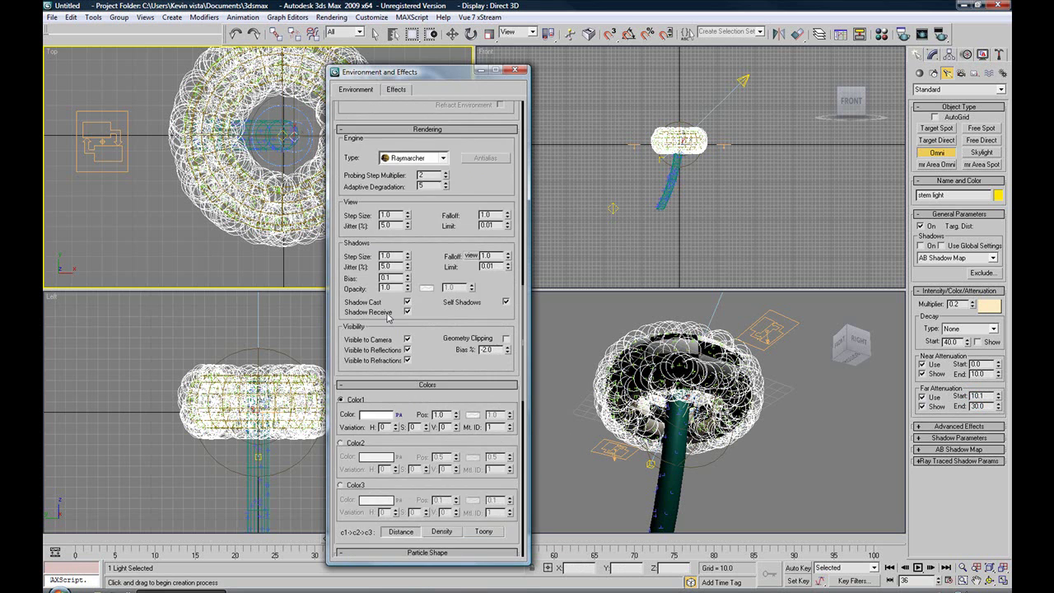
{"action": "scroll", "coordinate": [388, 317], "scroll_direction": "up", "scroll_amount": 10}
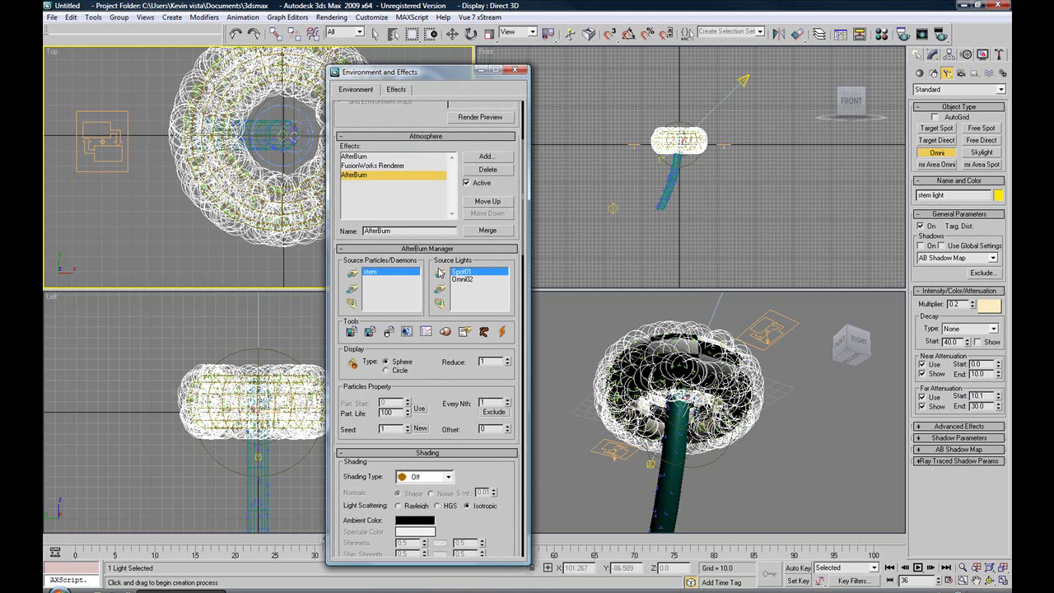
{"action": "left_click", "coordinate": [440, 273]}
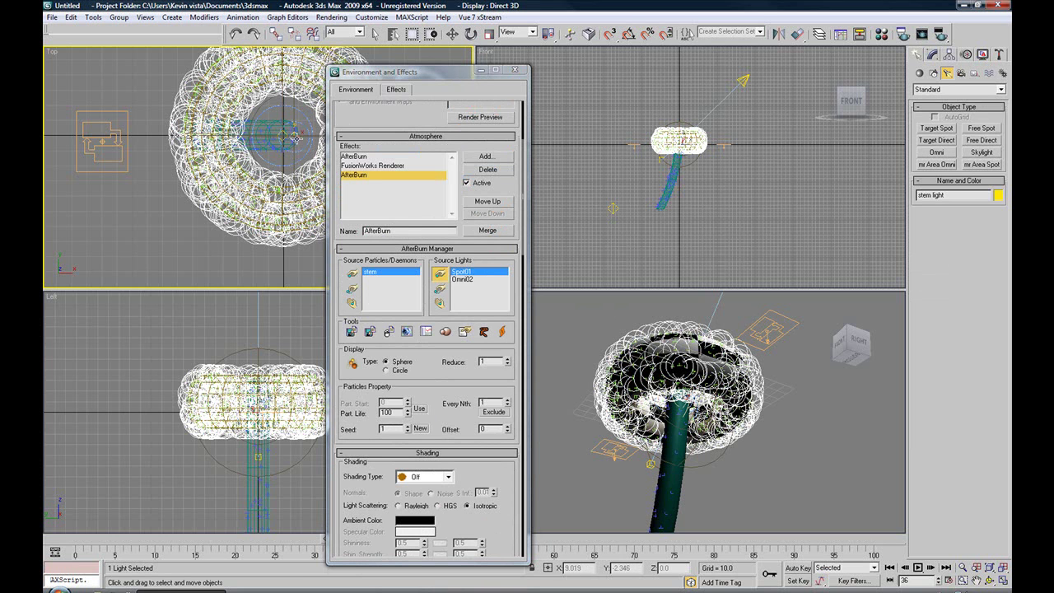
{"action": "left_click", "coordinate": [295, 137]}
{"action": "left_click", "coordinate": [811, 436]}
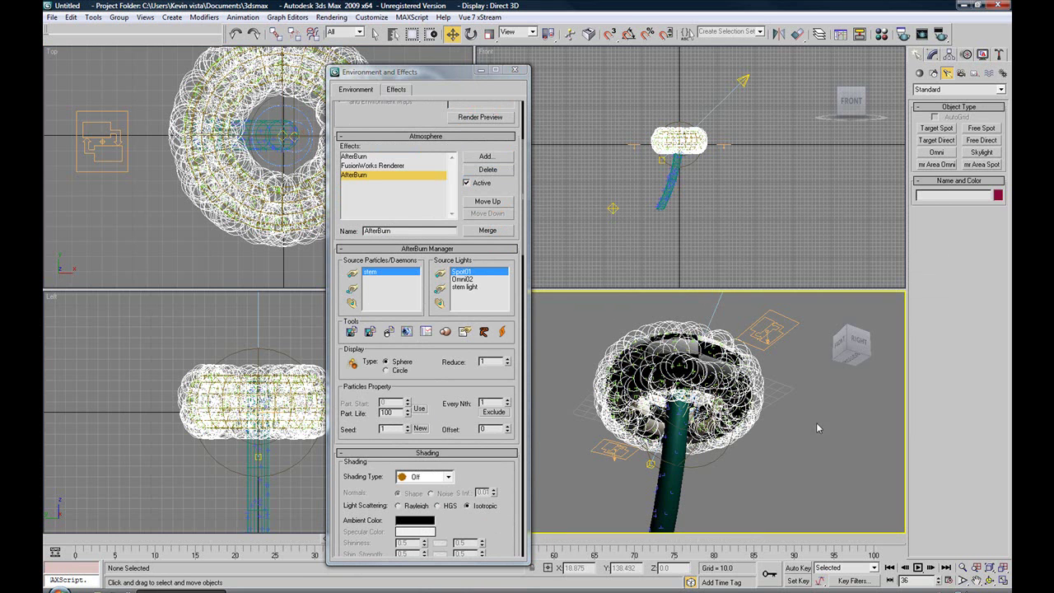
{"action": "left_click", "coordinate": [941, 34]}
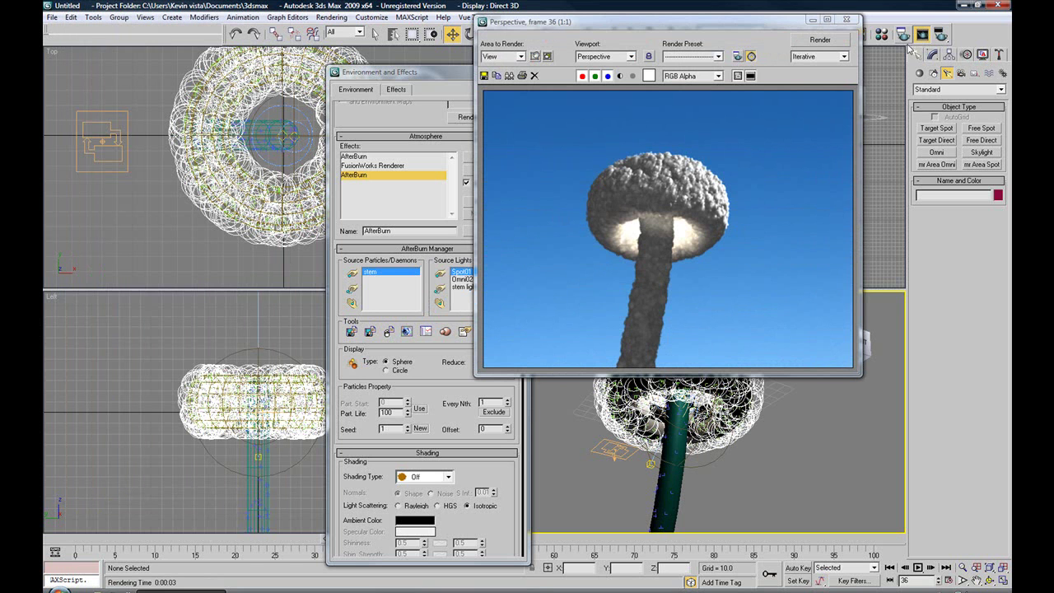
{"action": "left_click", "coordinate": [847, 22]}
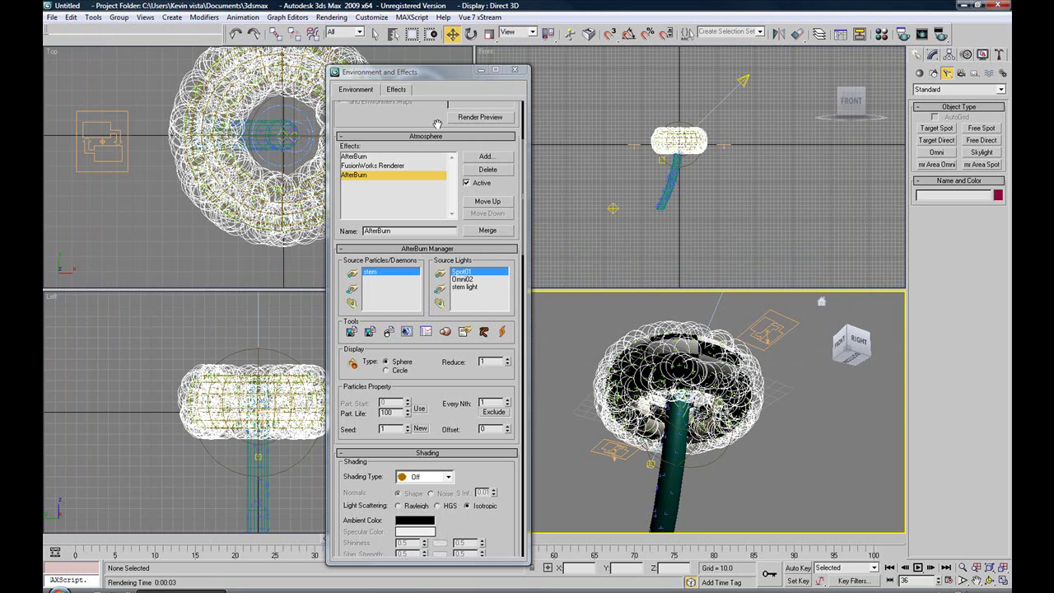
Step: Select the stem light's intensity multiplier, then re-render the mushroom cloud and close the frame
{"action": "left_click", "coordinate": [299, 136]}
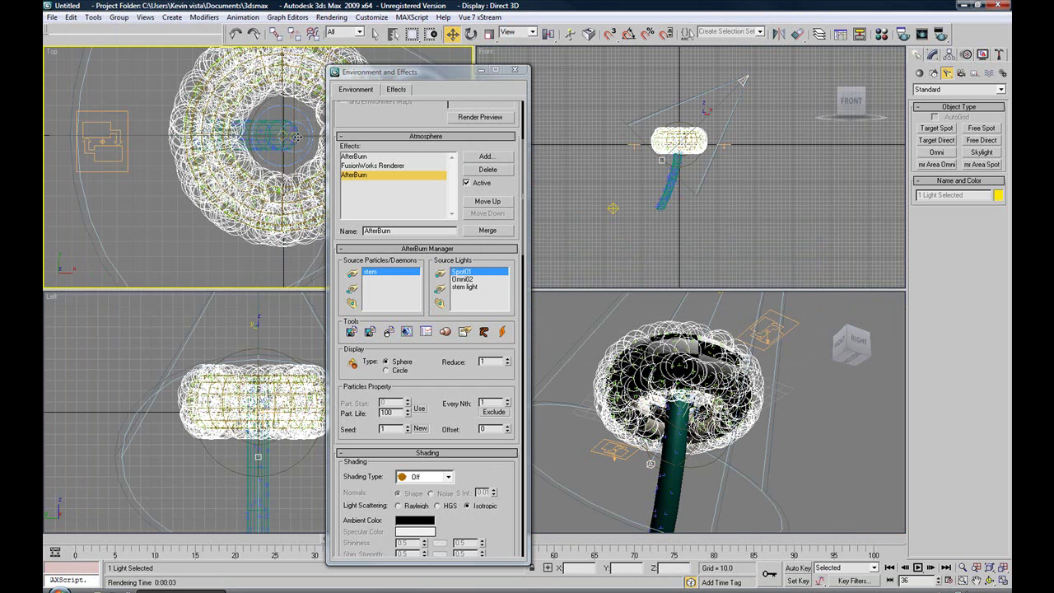
{"action": "left_click", "coordinate": [295, 136]}
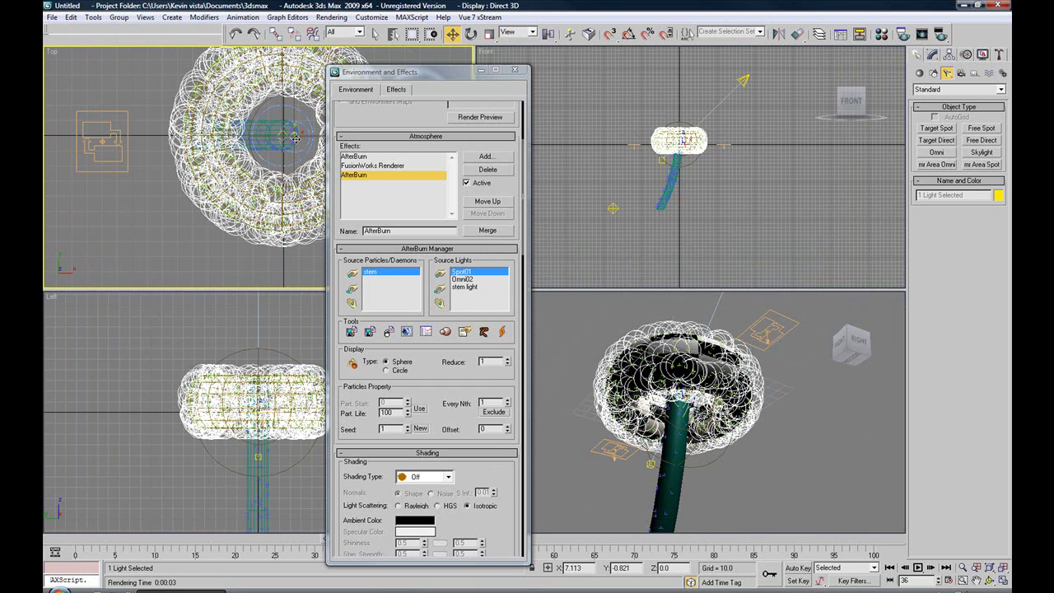
{"action": "left_click", "coordinate": [930, 54]}
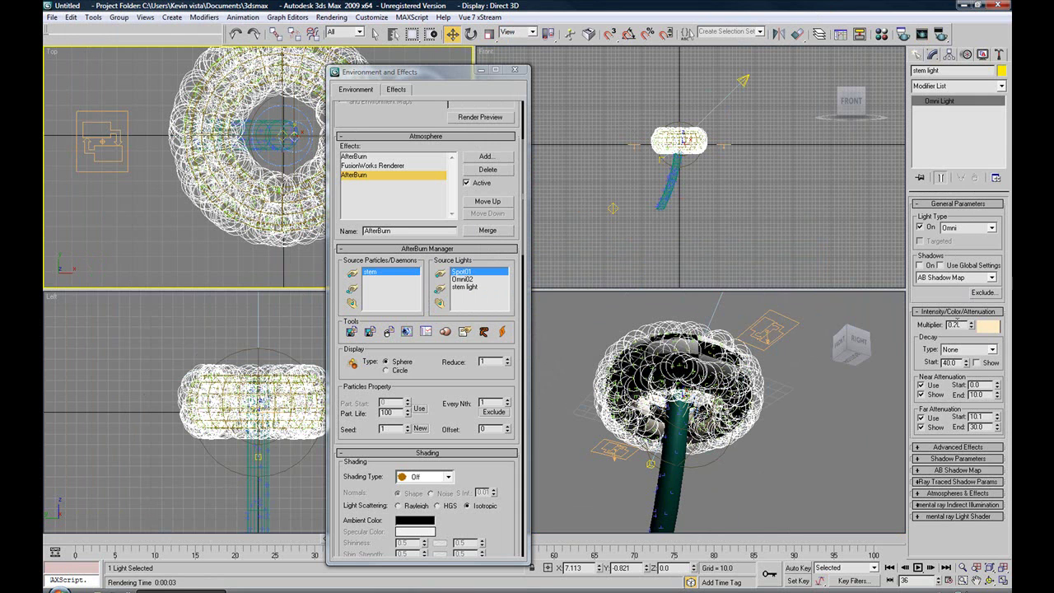
{"action": "left_click", "coordinate": [953, 325]}
{"action": "left_click", "coordinate": [868, 314]}
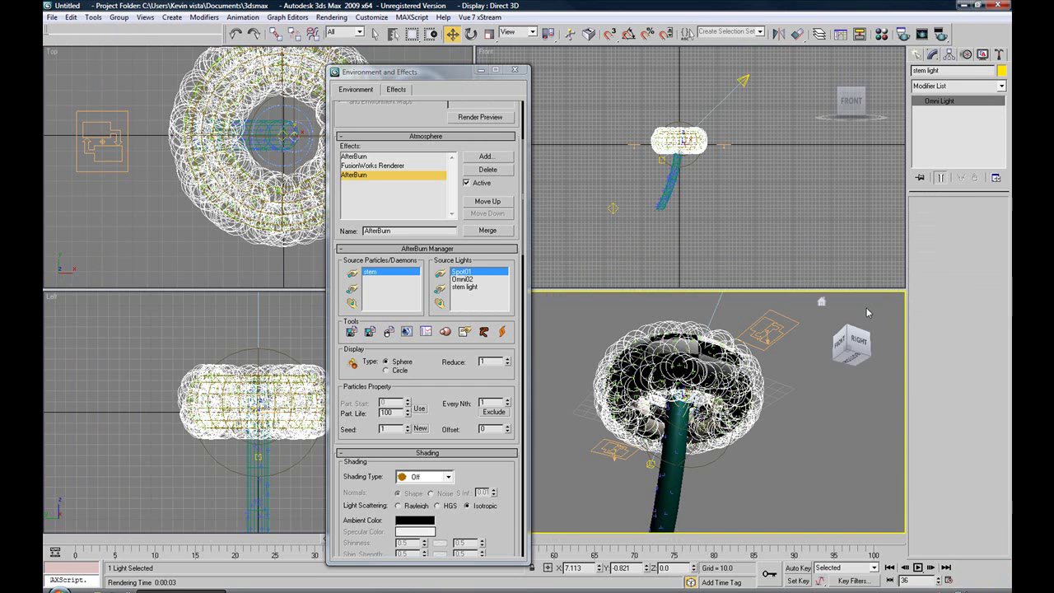
{"action": "left_click", "coordinate": [939, 33]}
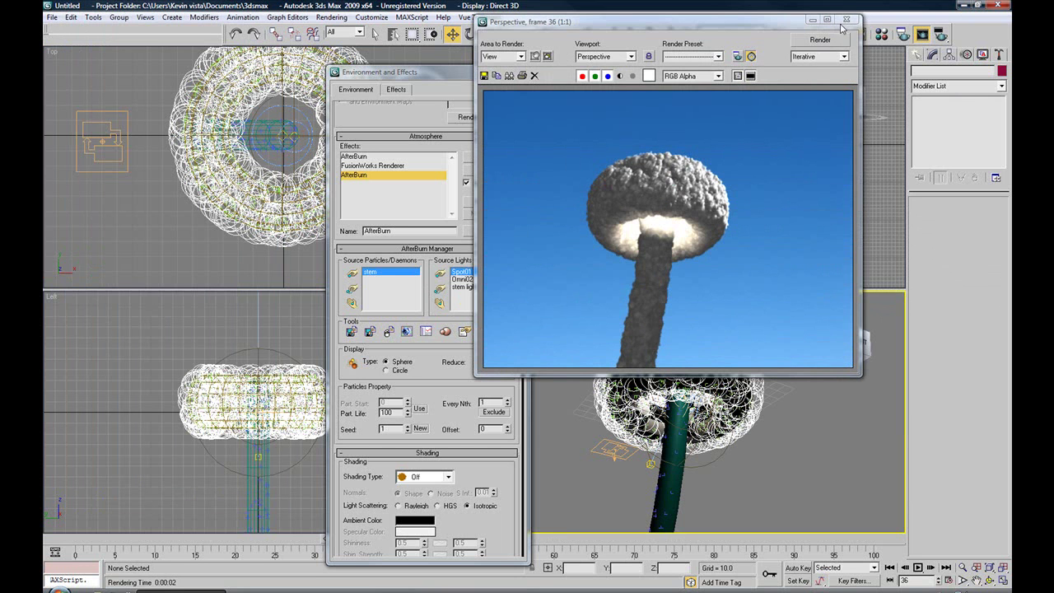
{"action": "left_click", "coordinate": [847, 19]}
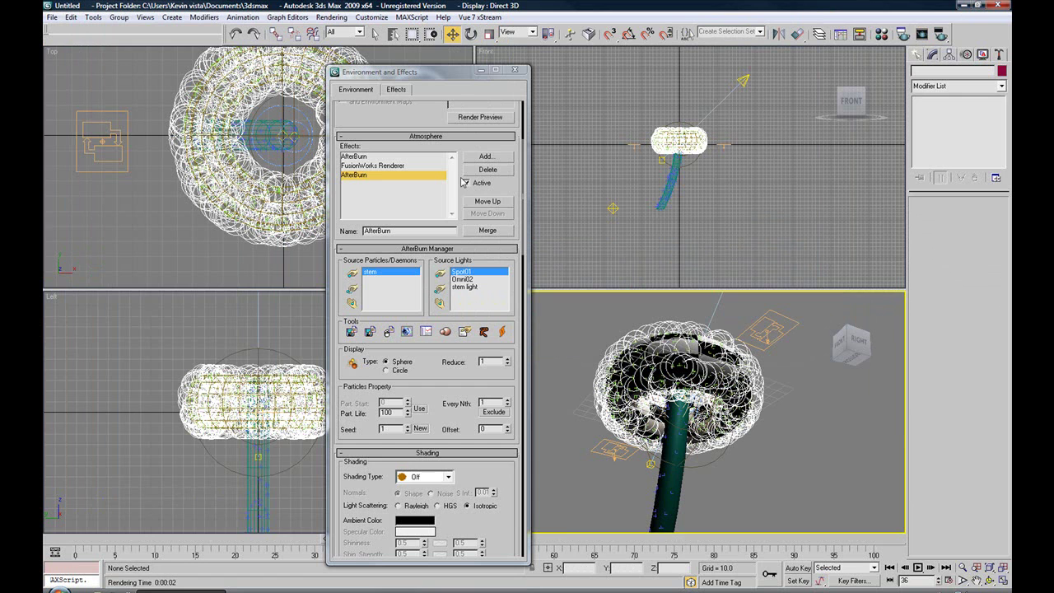
Step: Select the stem light in the Top view, zooming in on the stem
{"action": "left_click", "coordinate": [296, 138]}
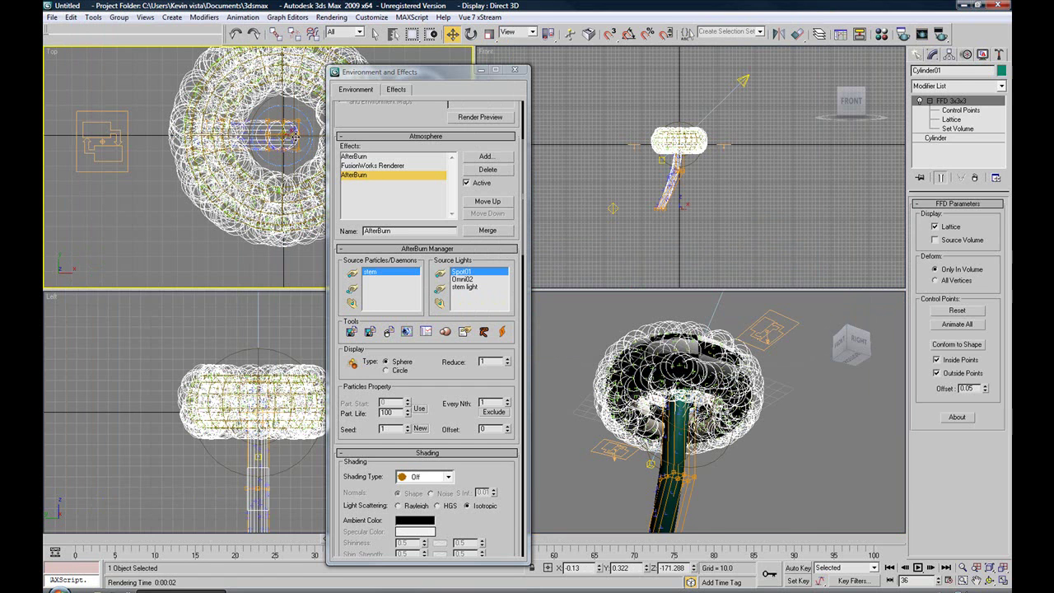
{"action": "left_click", "coordinate": [296, 137]}
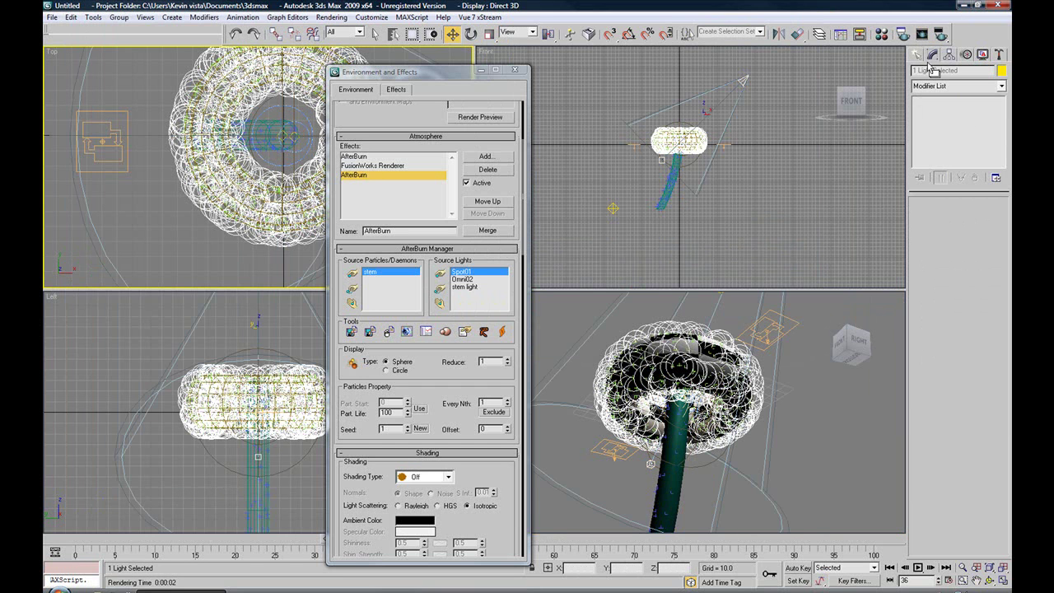
{"action": "left_click", "coordinate": [697, 211]}
{"action": "left_click", "coordinate": [698, 211]}
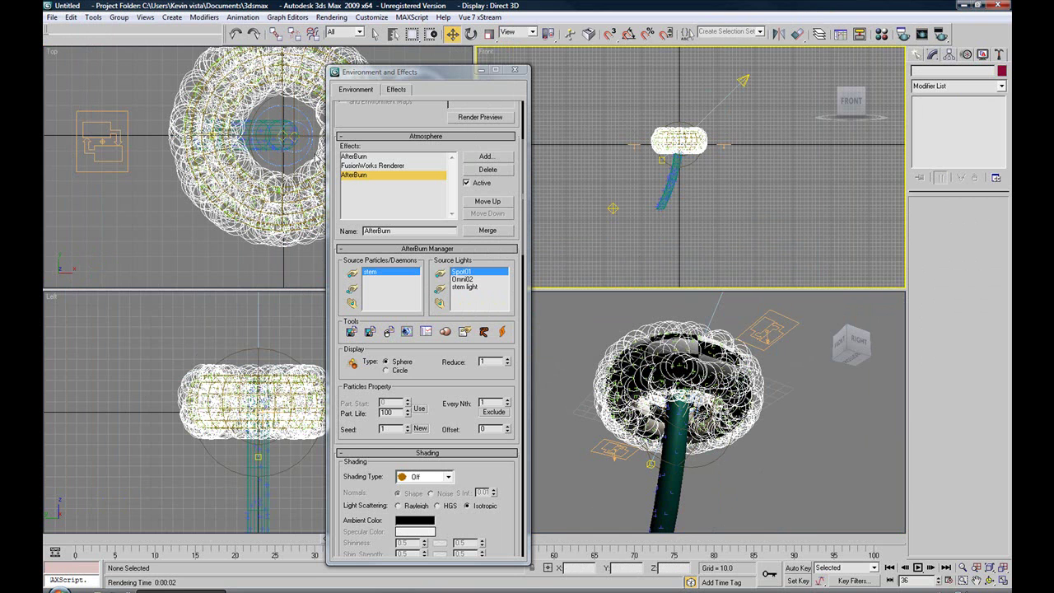
{"action": "left_click", "coordinate": [297, 137]}
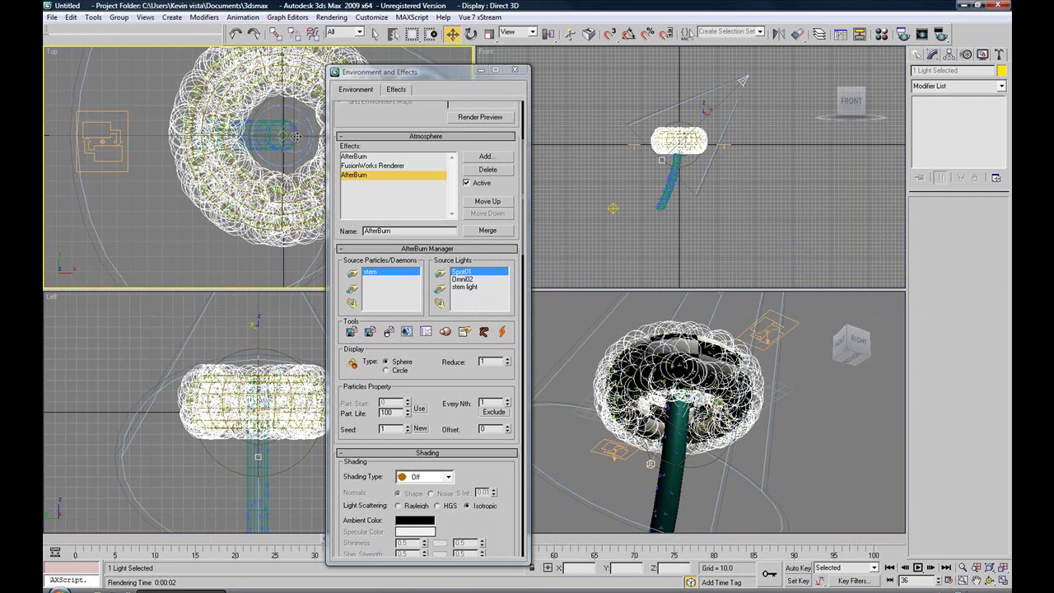
{"action": "left_click", "coordinate": [293, 138]}
{"action": "scroll", "coordinate": [294, 148], "scroll_direction": "up", "scroll_amount": 5}
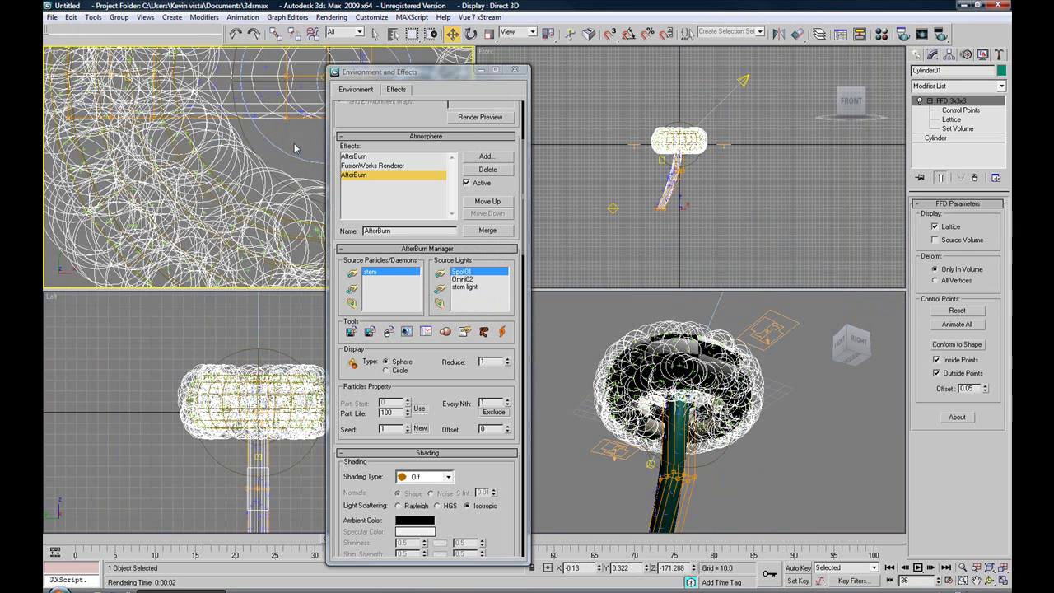
{"action": "key", "text": "z"}
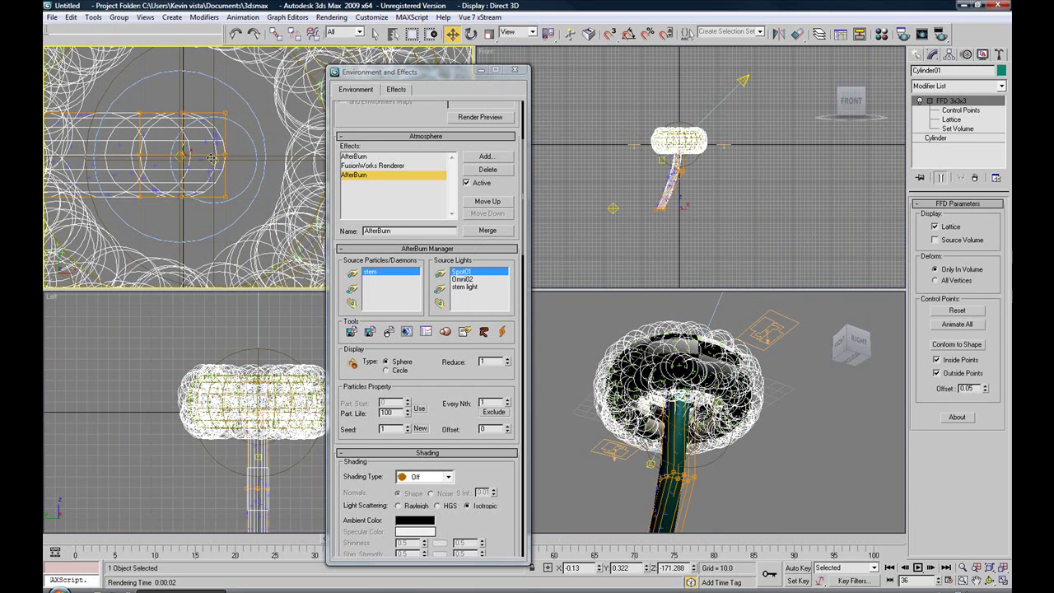
{"action": "left_click", "coordinate": [212, 158]}
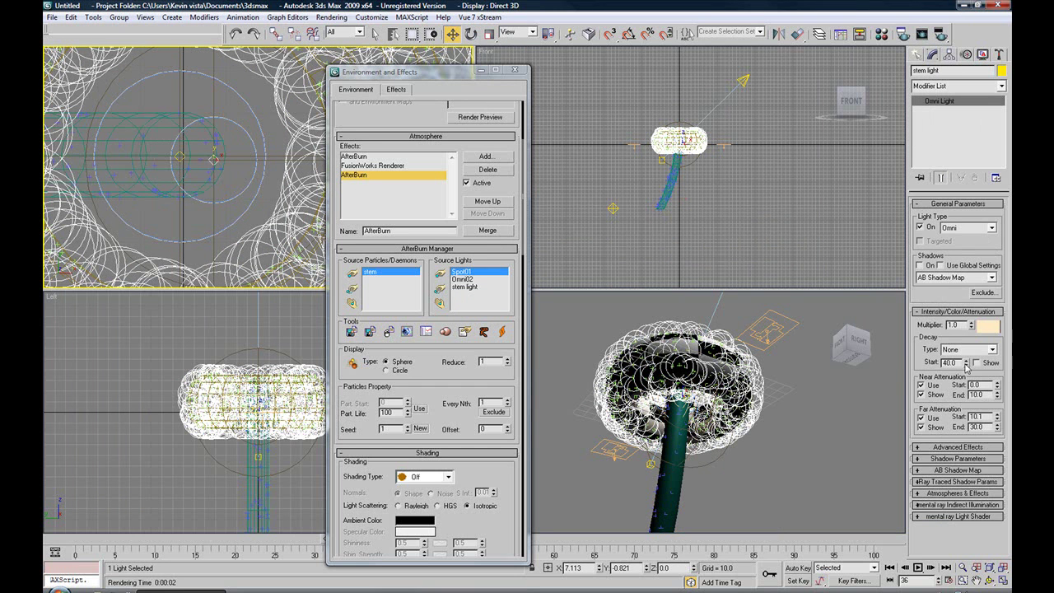
Step: Set near attenuation end to 20 and far attenuation end to 40, then test-render
{"action": "double_click", "coordinate": [985, 394]}
{"action": "type", "text": "20"}
{"action": "key", "text": "Tab"}
{"action": "type", "text": "40"}
{"action": "key", "text": "Return"}
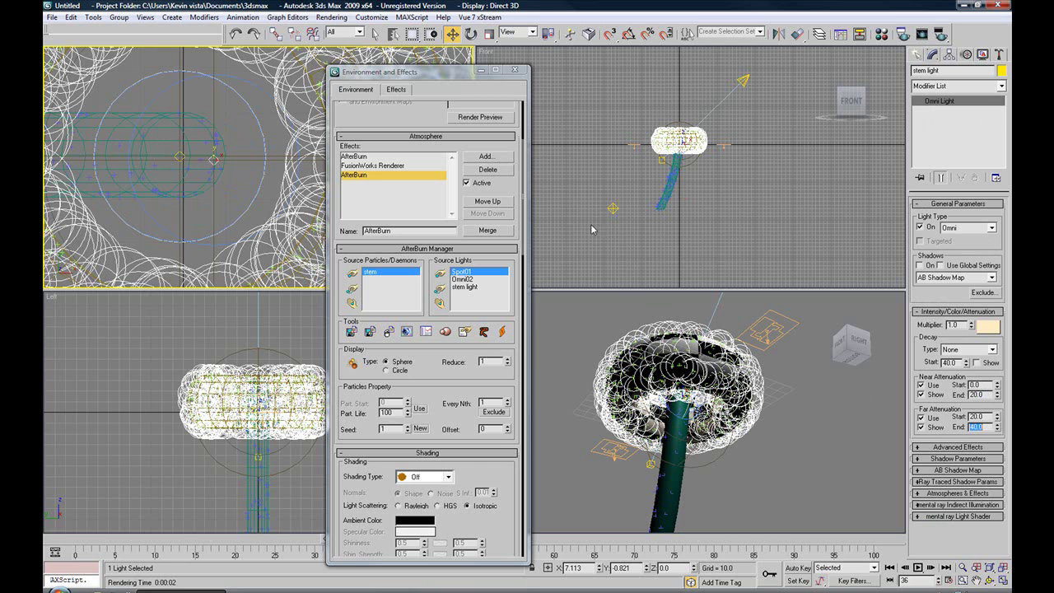
{"action": "right_click", "coordinate": [881, 307]}
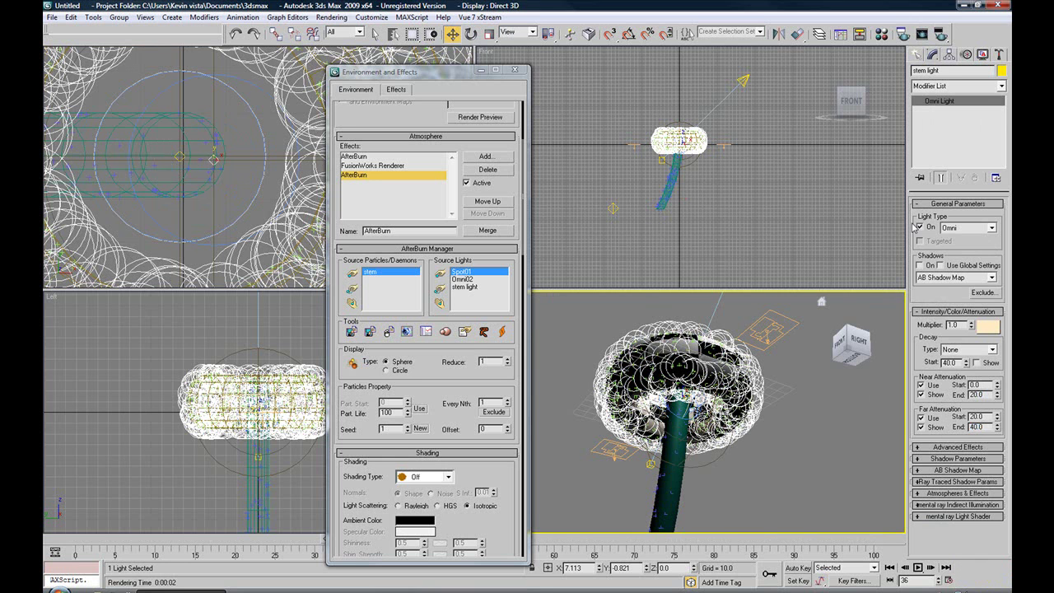
{"action": "left_click", "coordinate": [941, 35]}
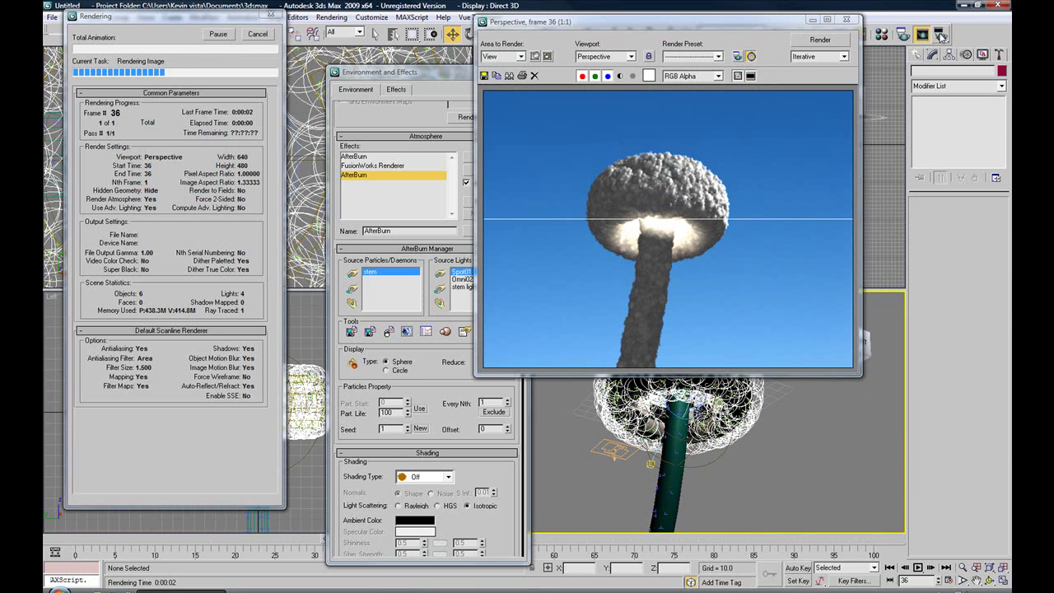
{"action": "left_click", "coordinate": [849, 20]}
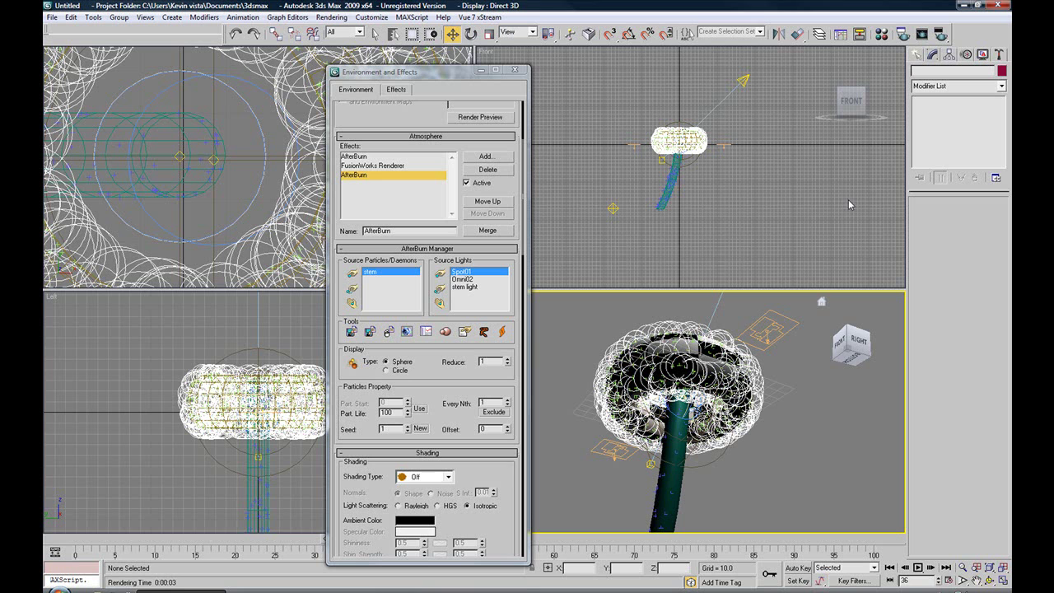
Step: Raise the stem light's far attenuation end to 50 and render frame 36 again
{"action": "left_click", "coordinate": [214, 160]}
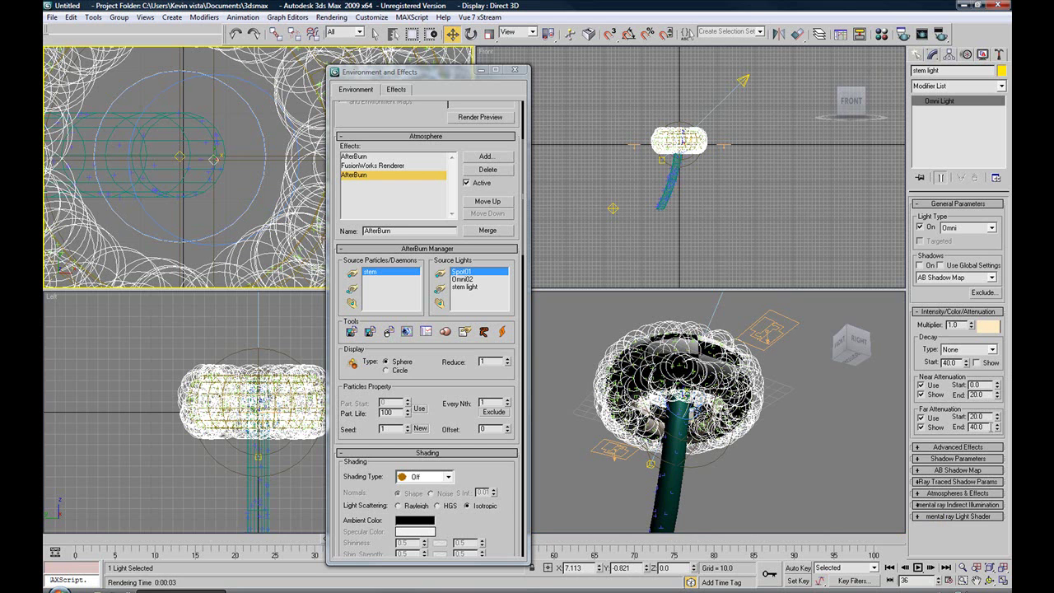
{"action": "left_click", "coordinate": [991, 426]}
{"action": "type", "text": "50"}
{"action": "key", "text": "Return"}
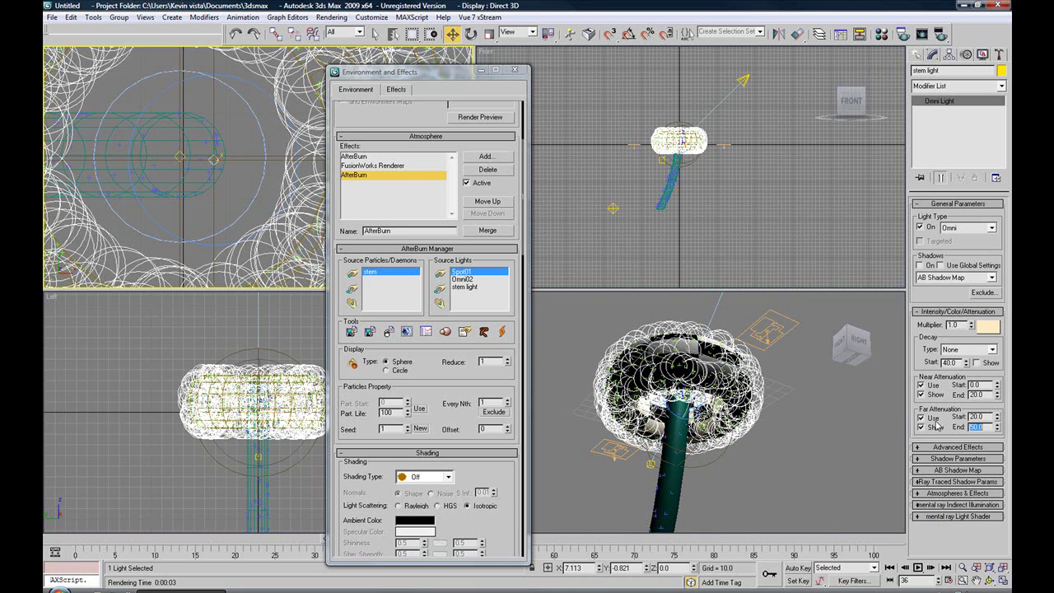
{"action": "left_click", "coordinate": [827, 465]}
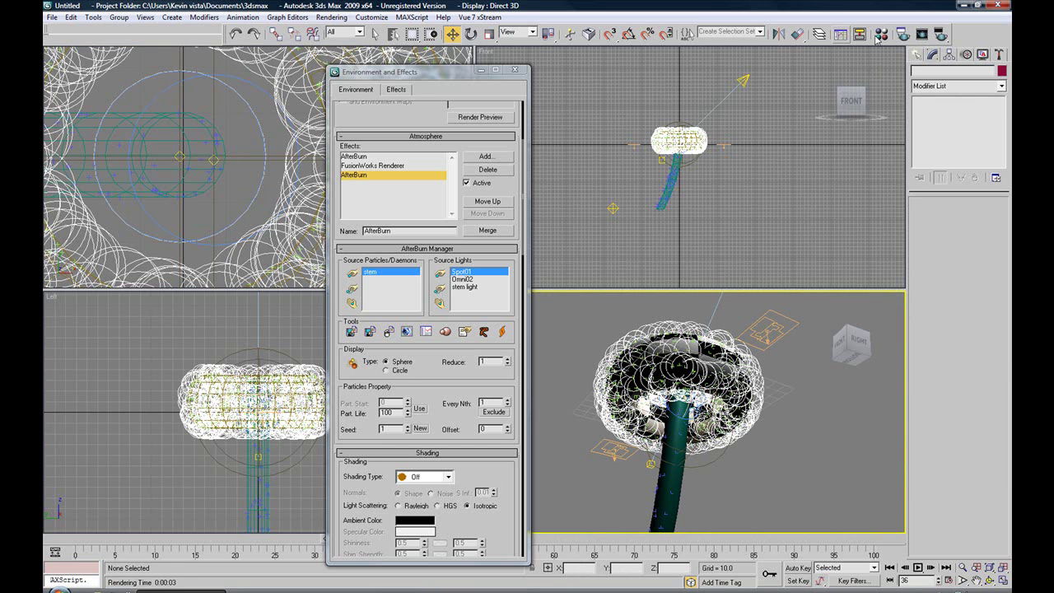
{"action": "left_click", "coordinate": [944, 34]}
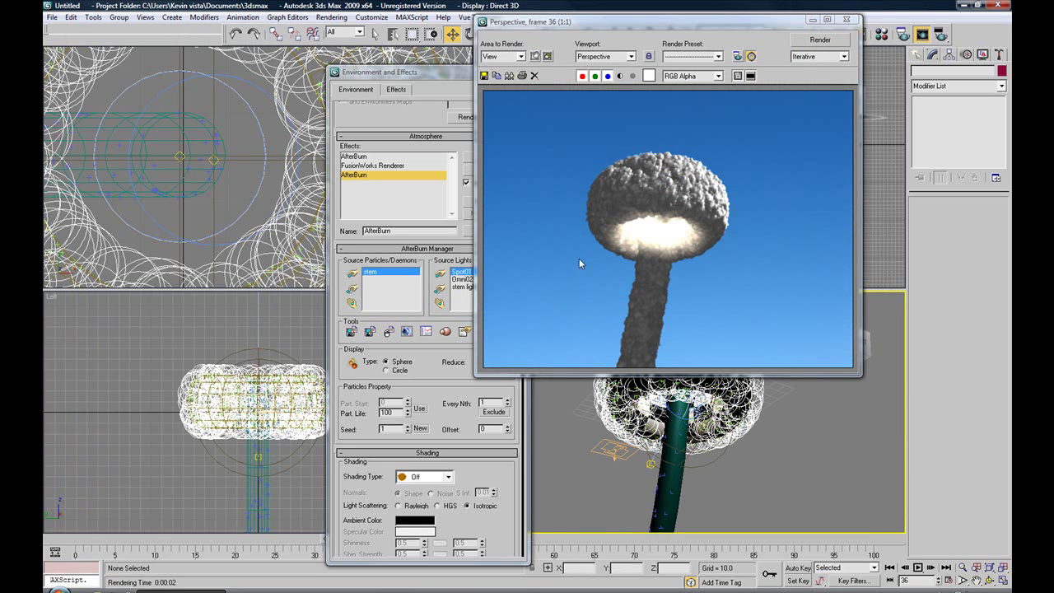
{"action": "left_click", "coordinate": [847, 19]}
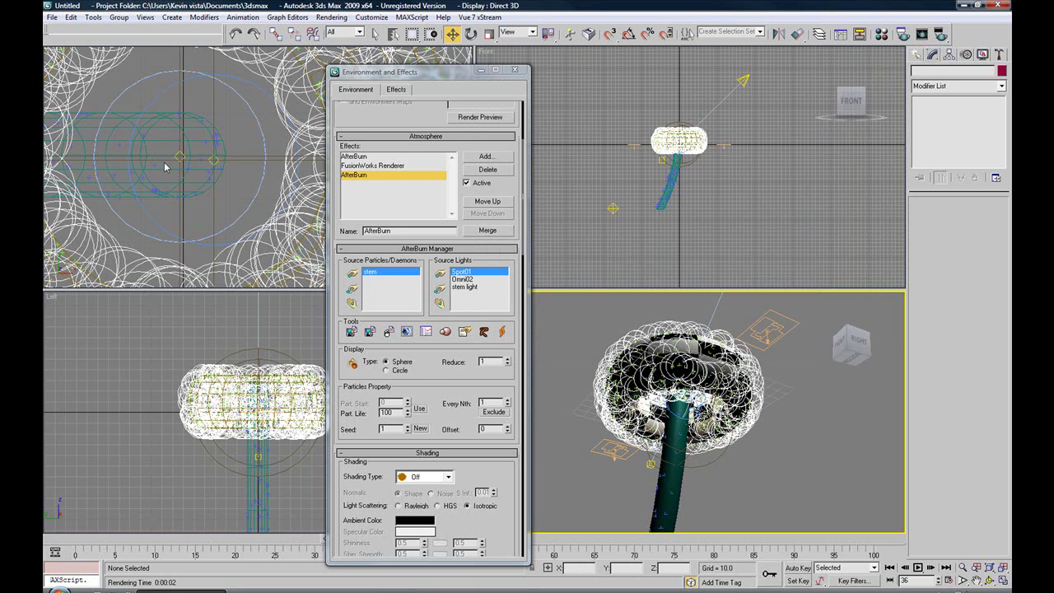
Step: Set the stem light multiplier to 0.5 and test-render frame 36
{"action": "left_click", "coordinate": [215, 159]}
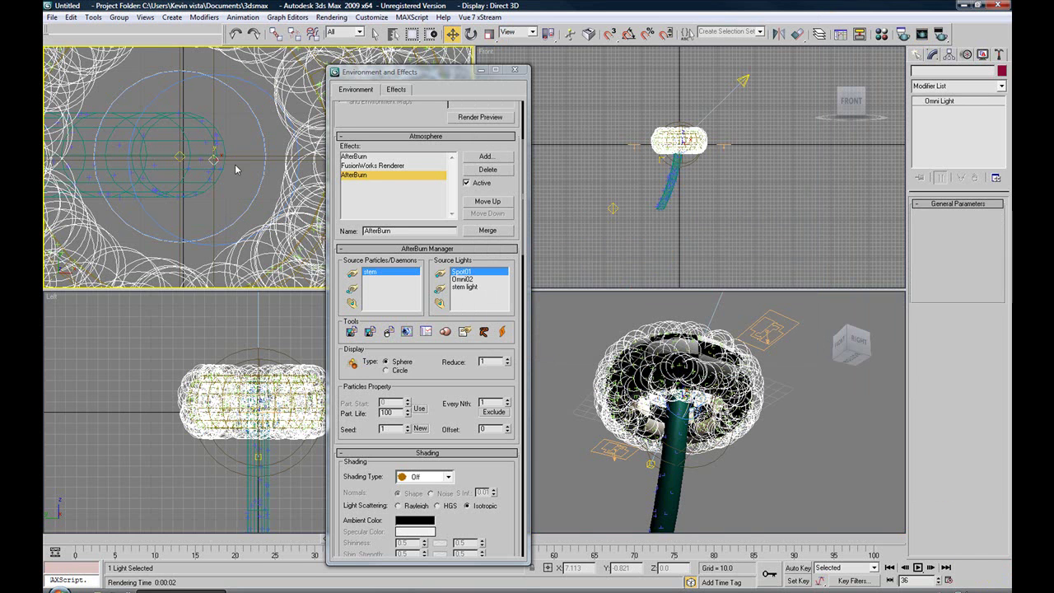
{"action": "double_click", "coordinate": [955, 325]}
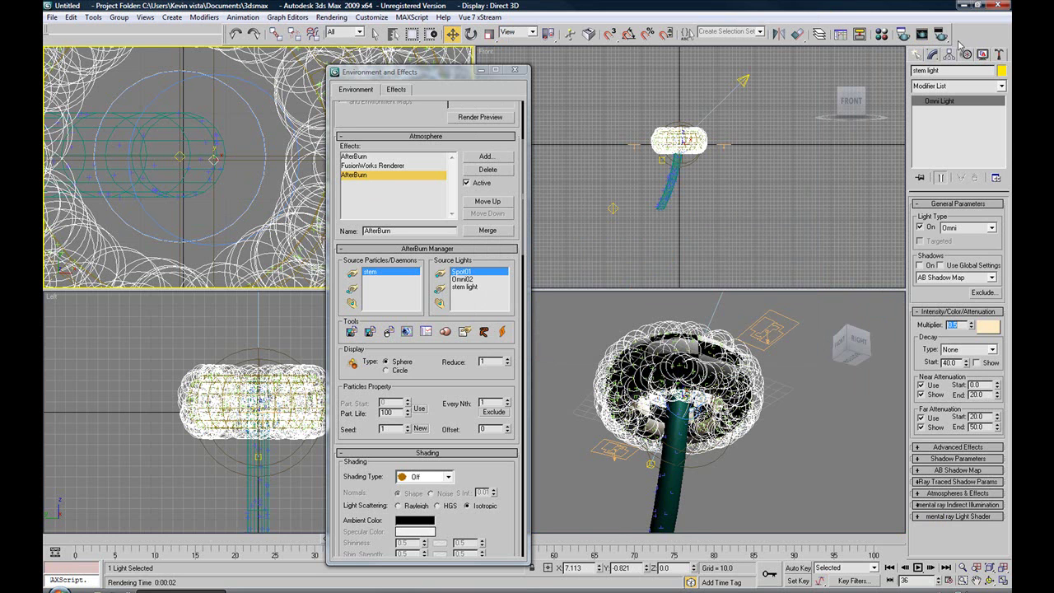
{"action": "left_click", "coordinate": [863, 432]}
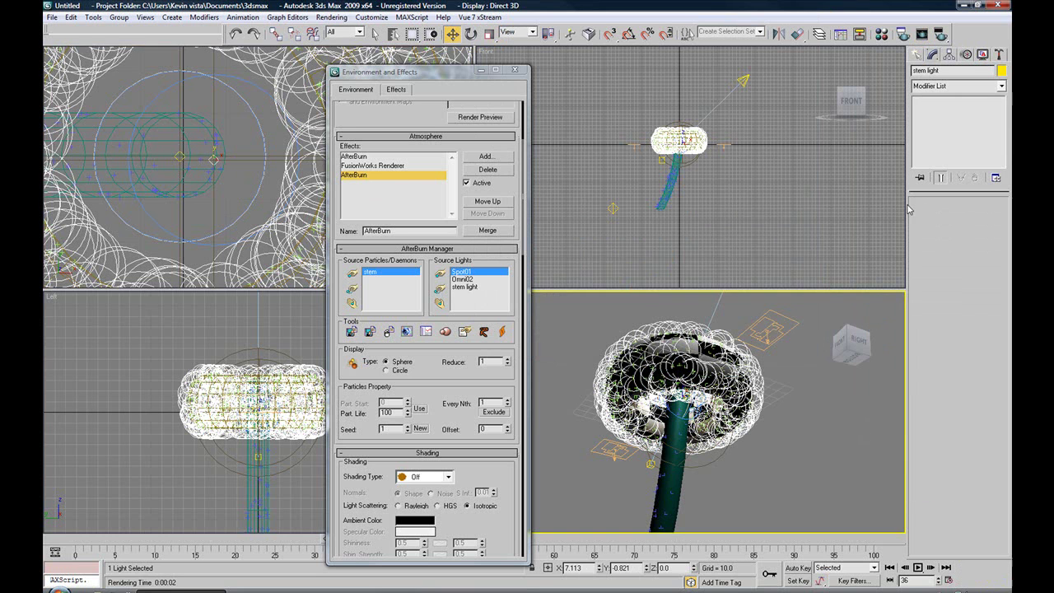
{"action": "left_click", "coordinate": [941, 34]}
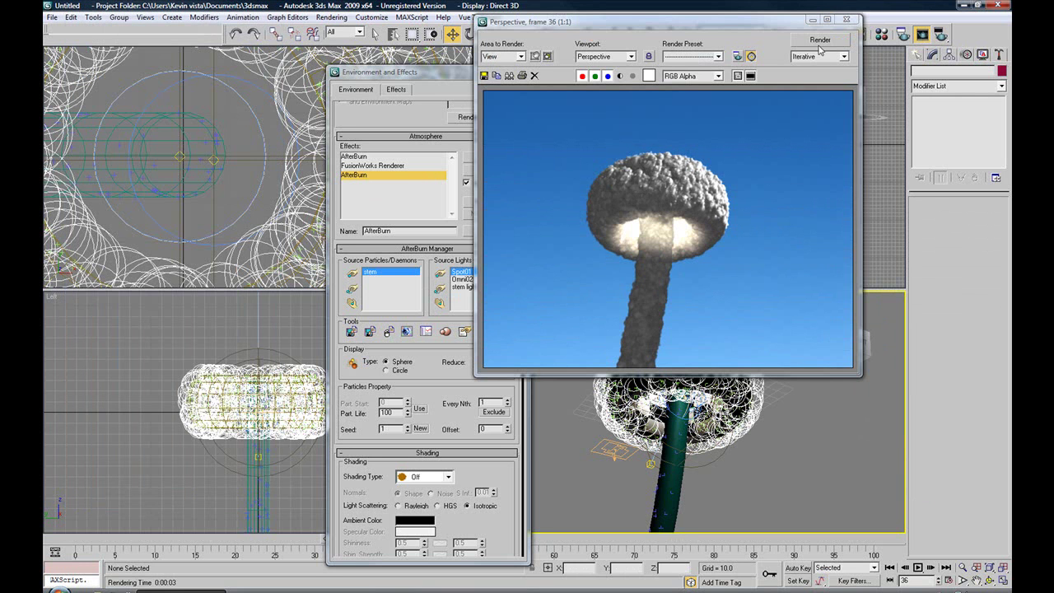
{"action": "left_click", "coordinate": [845, 19]}
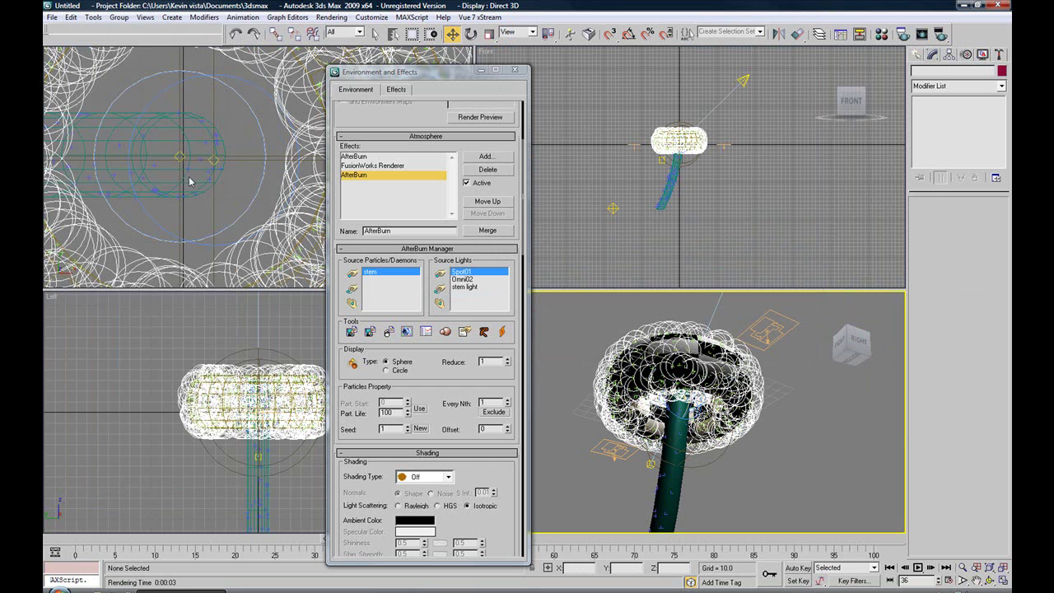
Step: Return the stem light multiplier to 1 and render frame 36 again
{"action": "left_click", "coordinate": [216, 161]}
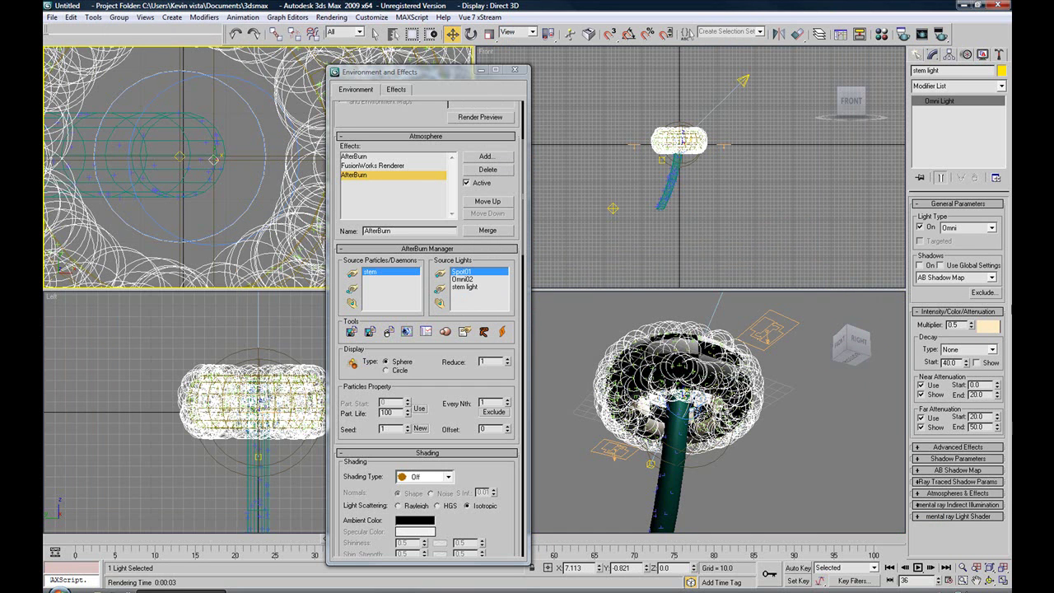
{"action": "double_click", "coordinate": [952, 324]}
{"action": "type", "text": "1"}
{"action": "left_click", "coordinate": [873, 483]}
{"action": "left_click", "coordinate": [941, 35]}
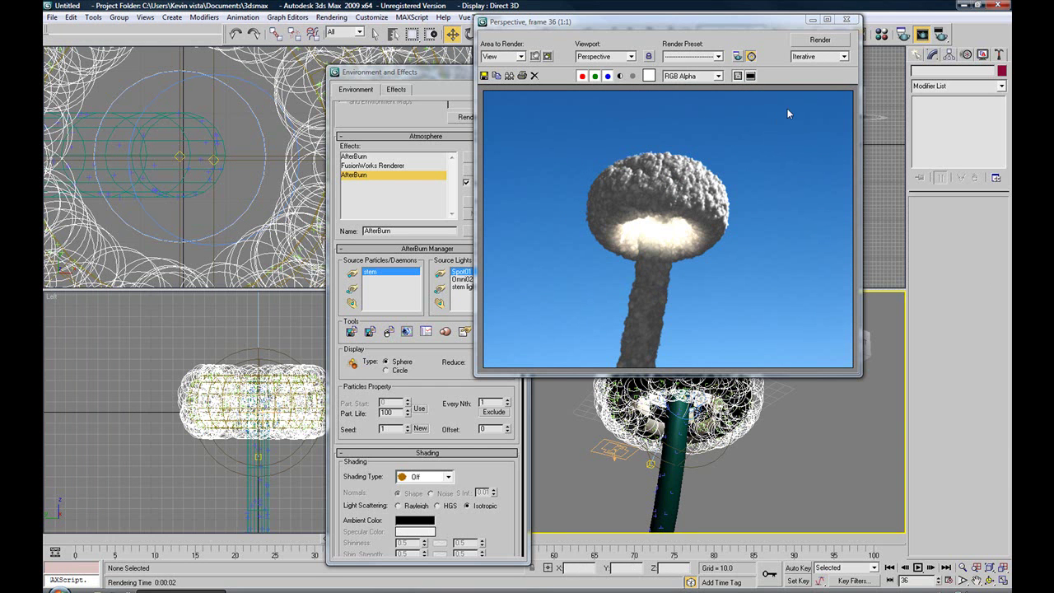
Step: Change the AfterBurn ambient colour from black to dark grey
{"action": "left_click", "coordinate": [846, 19]}
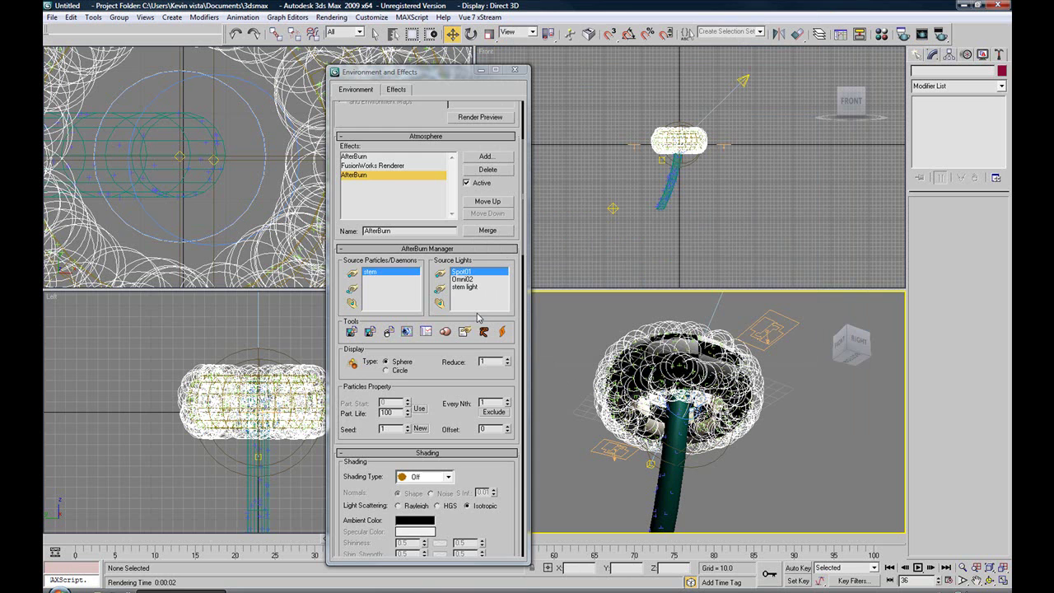
{"action": "scroll", "coordinate": [395, 367], "scroll_direction": "down", "scroll_amount": 5}
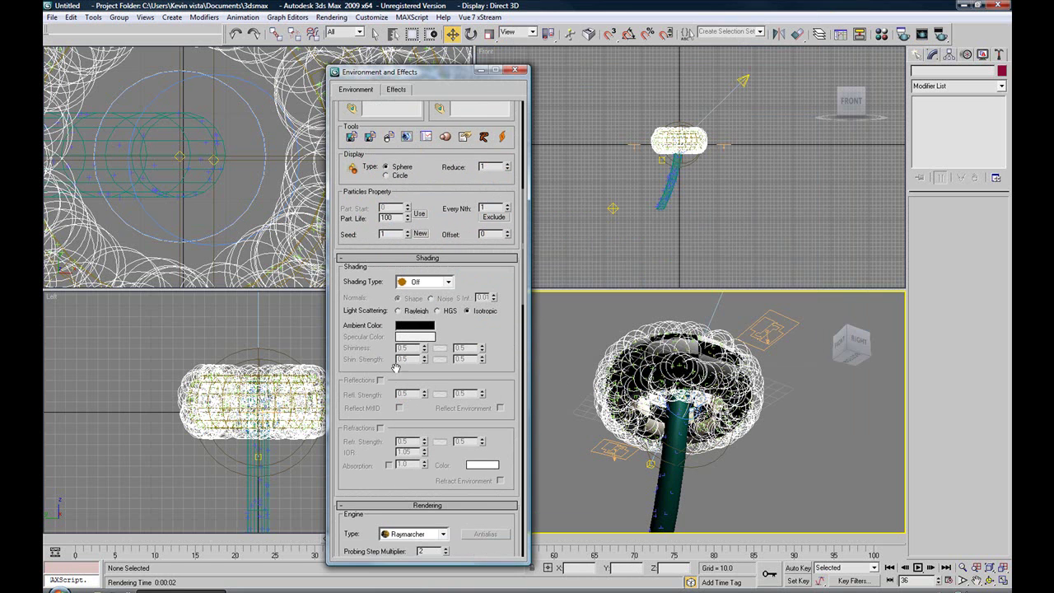
{"action": "left_click", "coordinate": [416, 325]}
{"action": "left_click", "coordinate": [674, 258]}
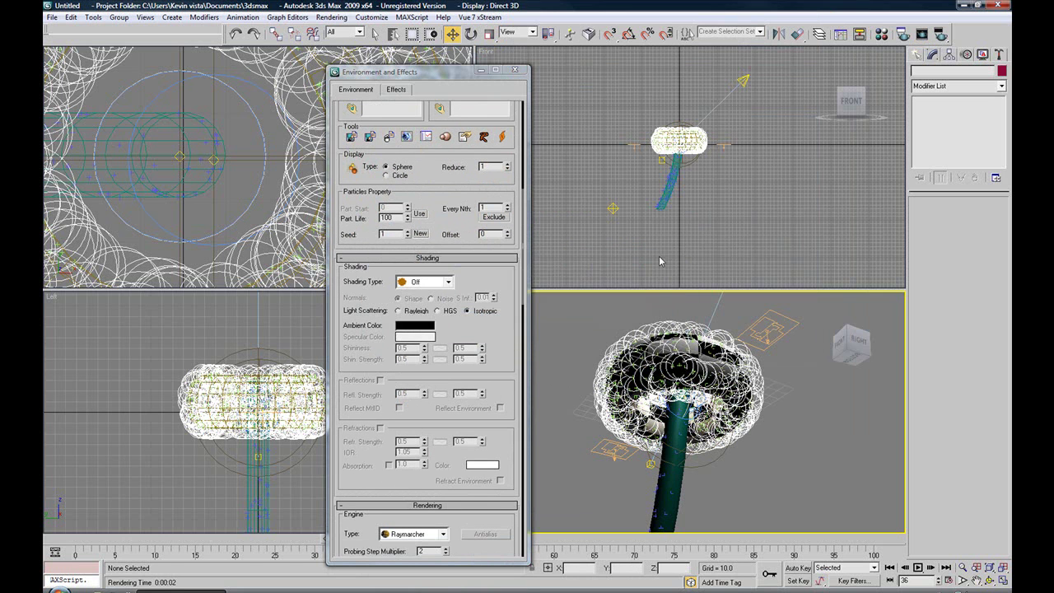
{"action": "left_click", "coordinate": [667, 261]}
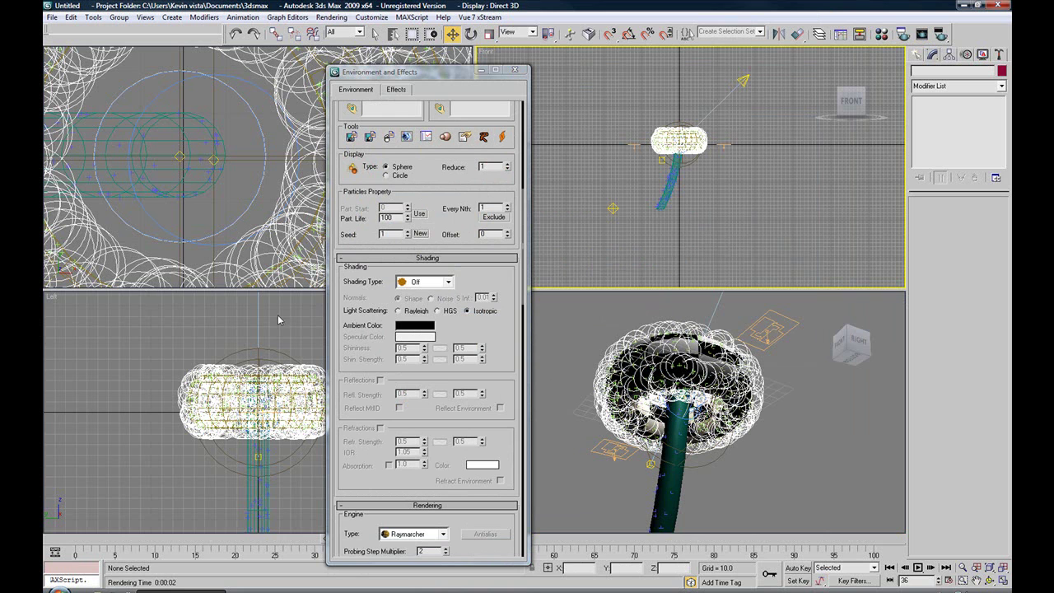
{"action": "right_click", "coordinate": [418, 329]}
{"action": "left_click", "coordinate": [416, 329]}
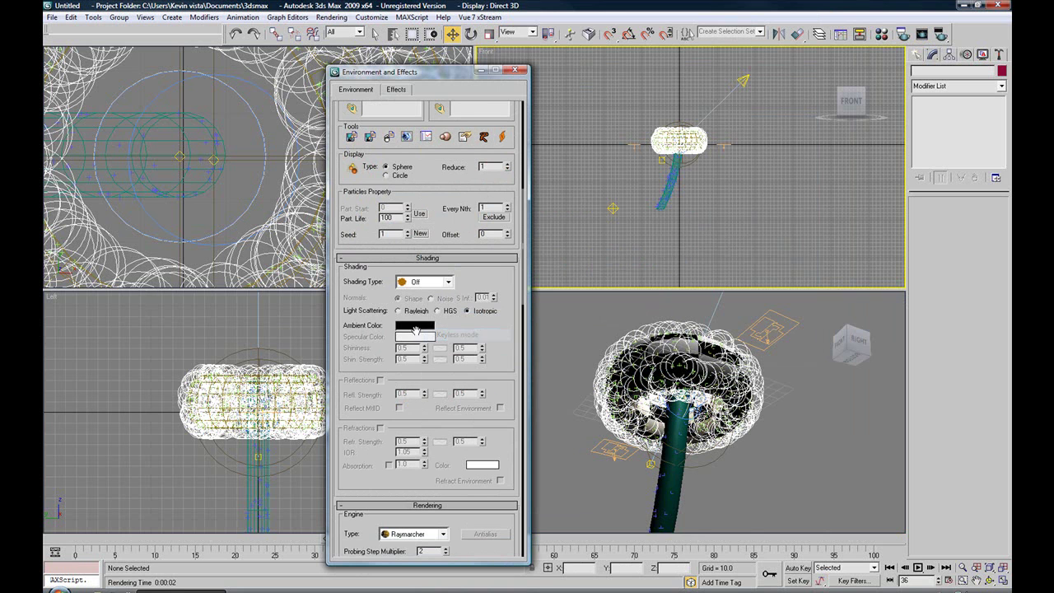
{"action": "left_click", "coordinate": [416, 330]}
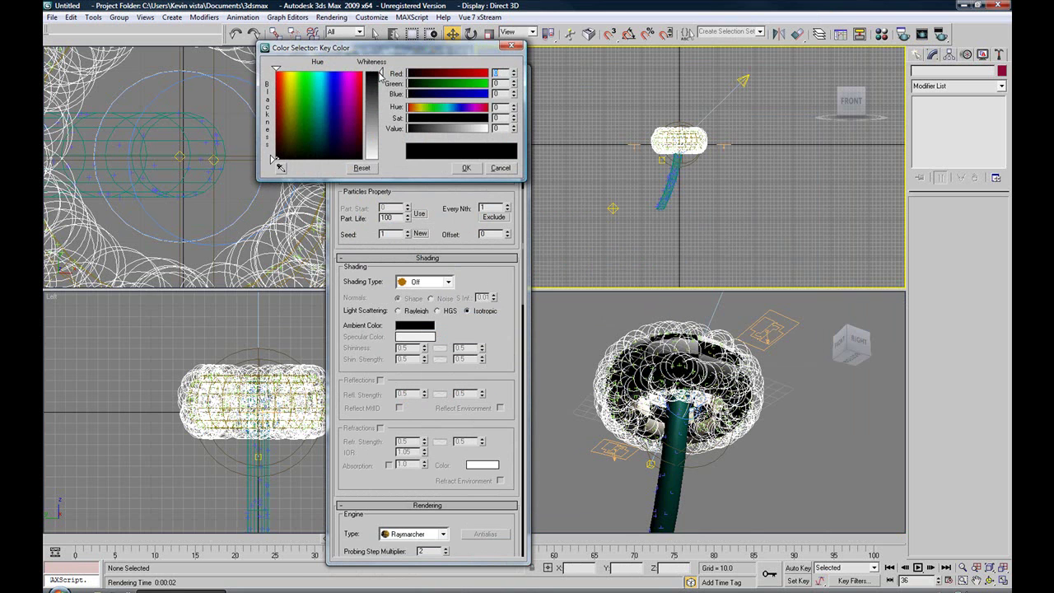
{"action": "left_click_drag", "start_coordinate": [378, 73], "coordinate": [380, 93]}
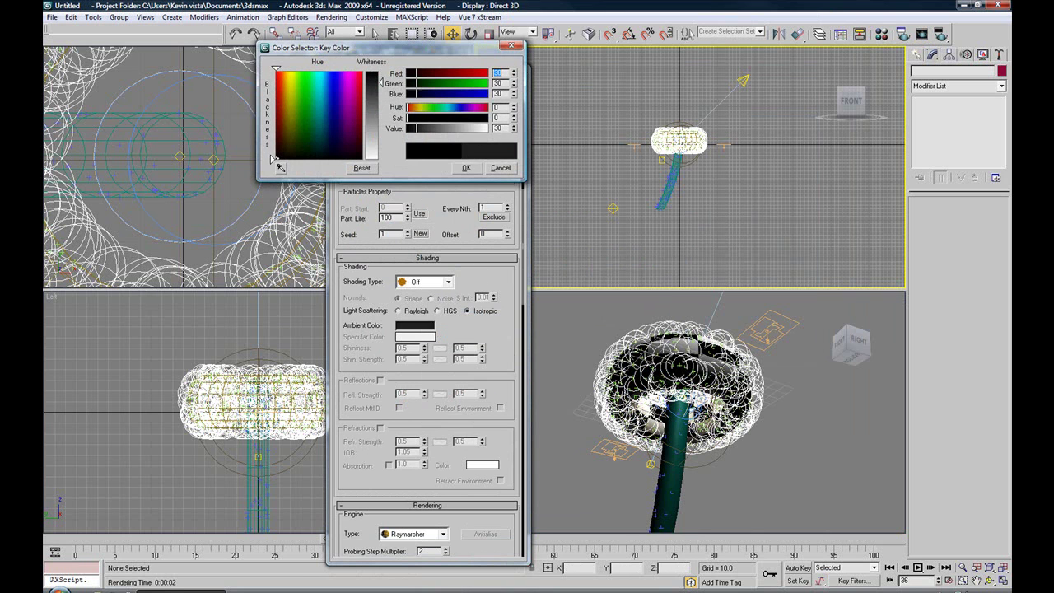
{"action": "left_click", "coordinate": [466, 167]}
Step: Render the current frame of the Perspective view
{"action": "scroll", "coordinate": [466, 359], "scroll_direction": "down", "scroll_amount": 5}
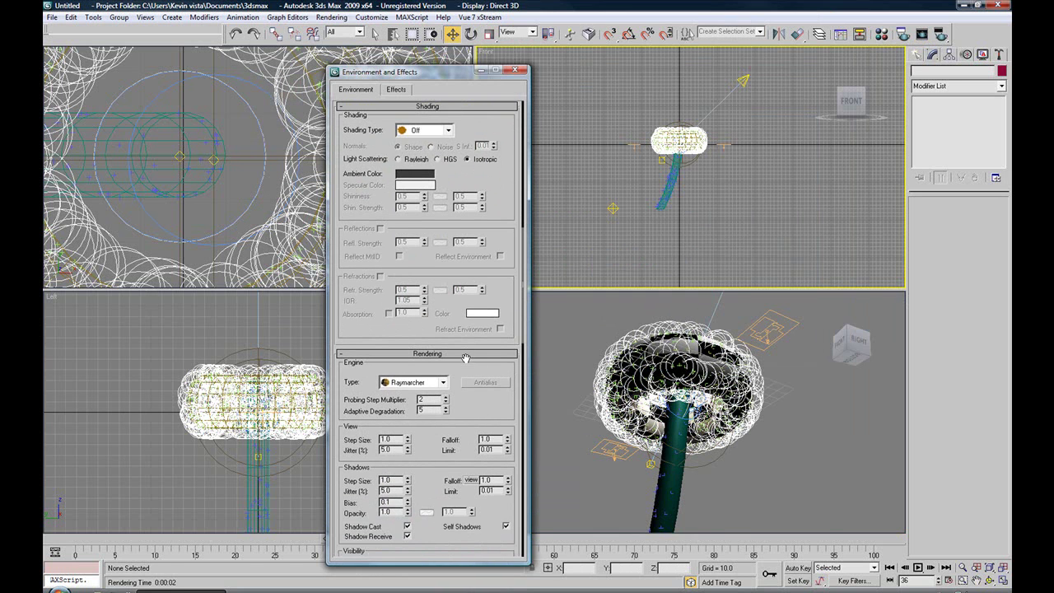
{"action": "scroll", "coordinate": [466, 363], "scroll_direction": "down", "scroll_amount": 7}
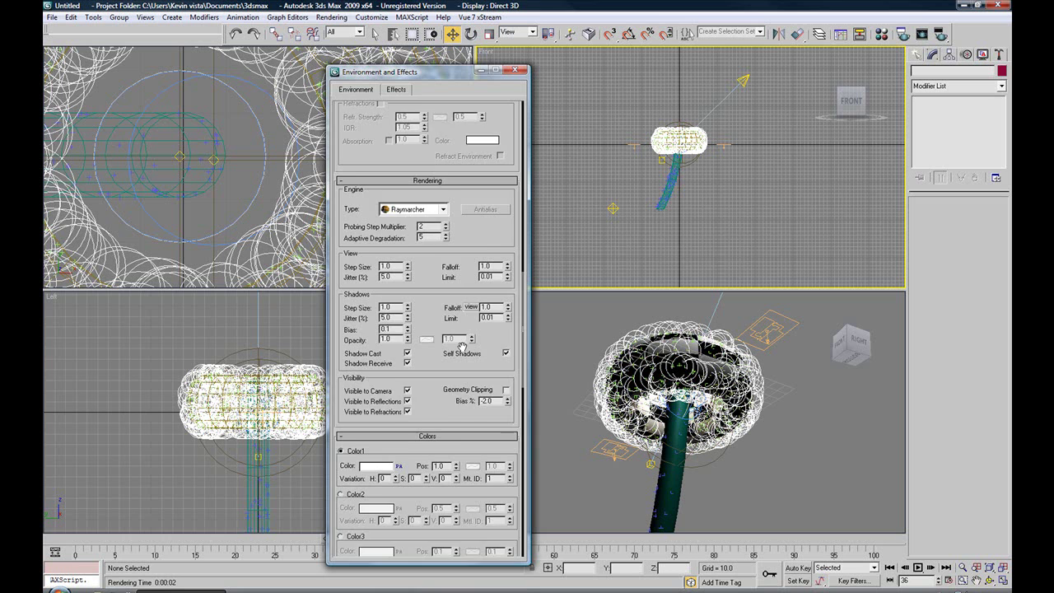
{"action": "scroll", "coordinate": [464, 352], "scroll_direction": "down", "scroll_amount": 1}
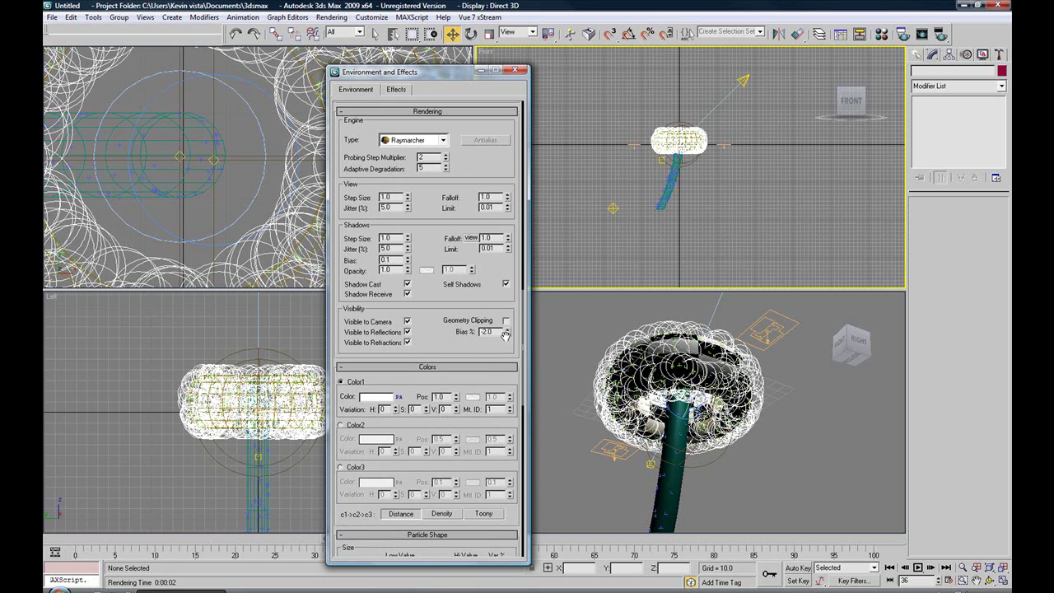
{"action": "left_click", "coordinate": [750, 461]}
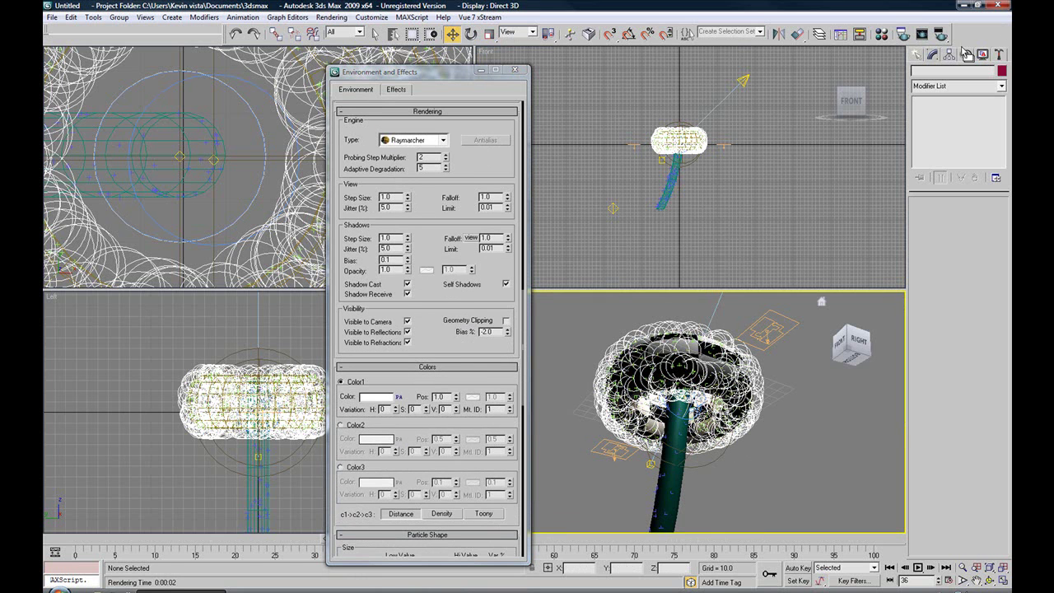
{"action": "left_click", "coordinate": [940, 35]}
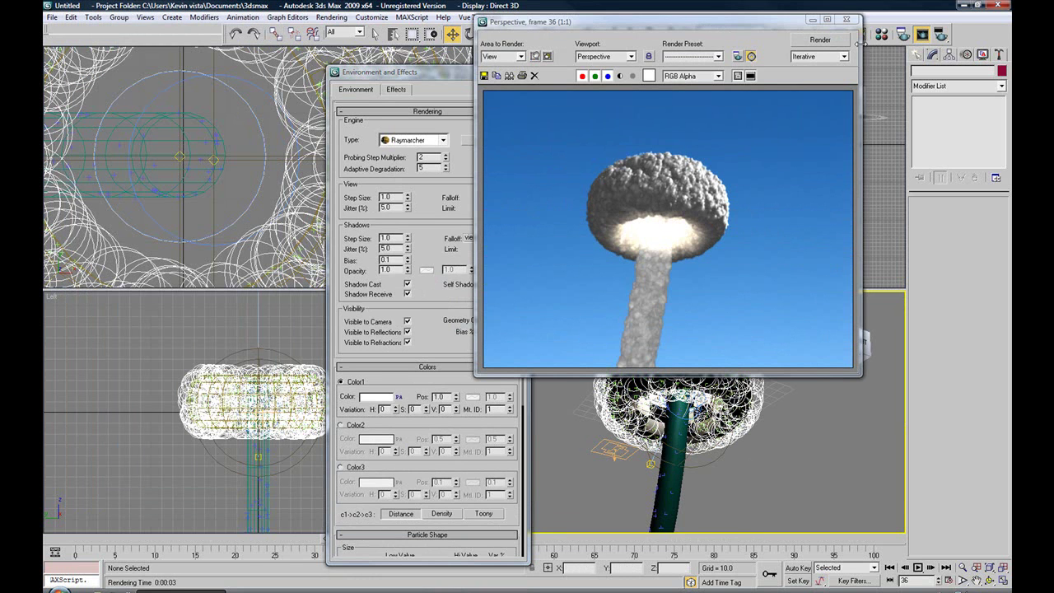
Step: Darken the AfterBurn ambient colour from 45 to 30 grey and re-render
{"action": "left_click", "coordinate": [441, 309]}
{"action": "scroll", "coordinate": [428, 362], "scroll_direction": "up", "scroll_amount": 5}
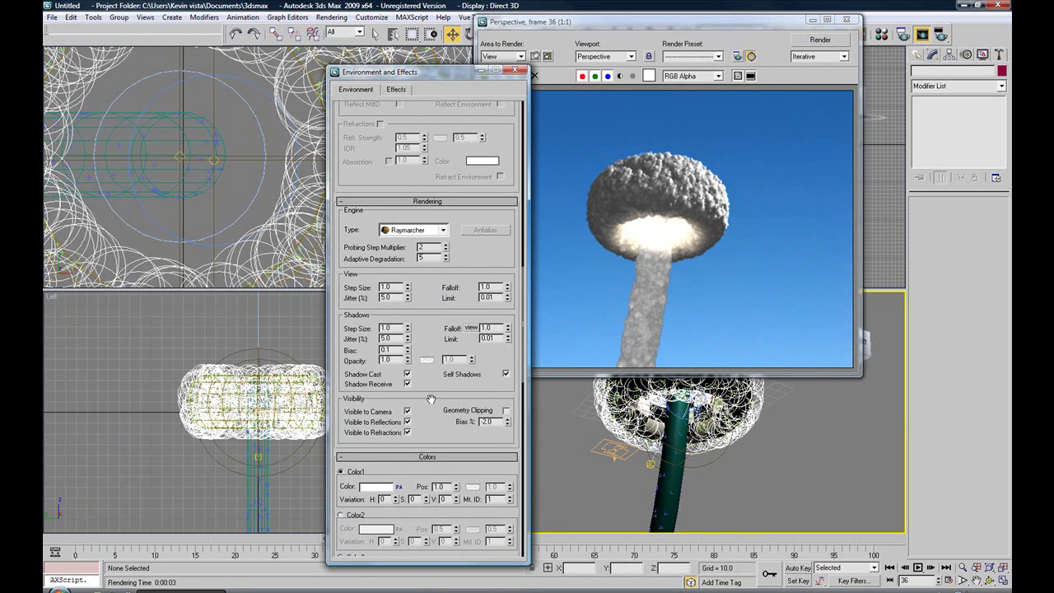
{"action": "scroll", "coordinate": [424, 331], "scroll_direction": "up", "scroll_amount": 4}
{"action": "left_click", "coordinate": [422, 212]}
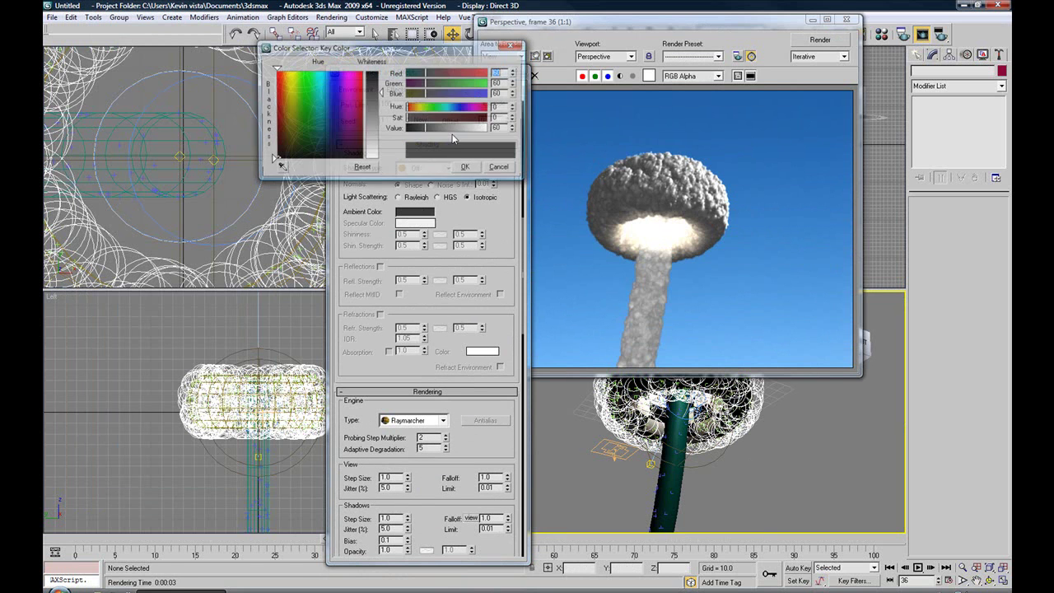
{"action": "left_click_drag", "start_coordinate": [422, 127], "coordinate": [433, 142]}
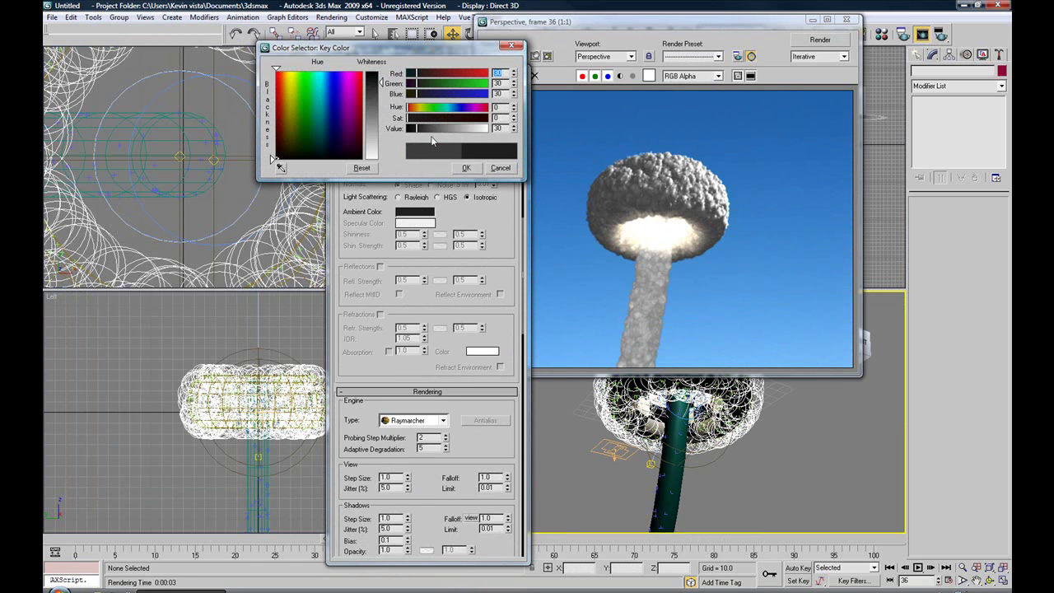
{"action": "left_click", "coordinate": [462, 168]}
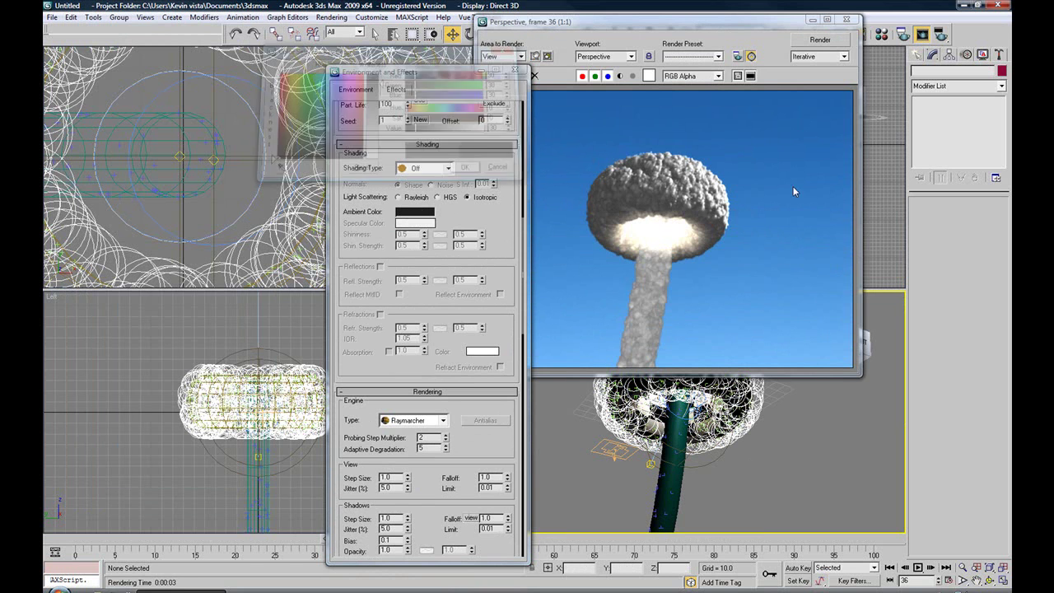
{"action": "left_click", "coordinate": [941, 35]}
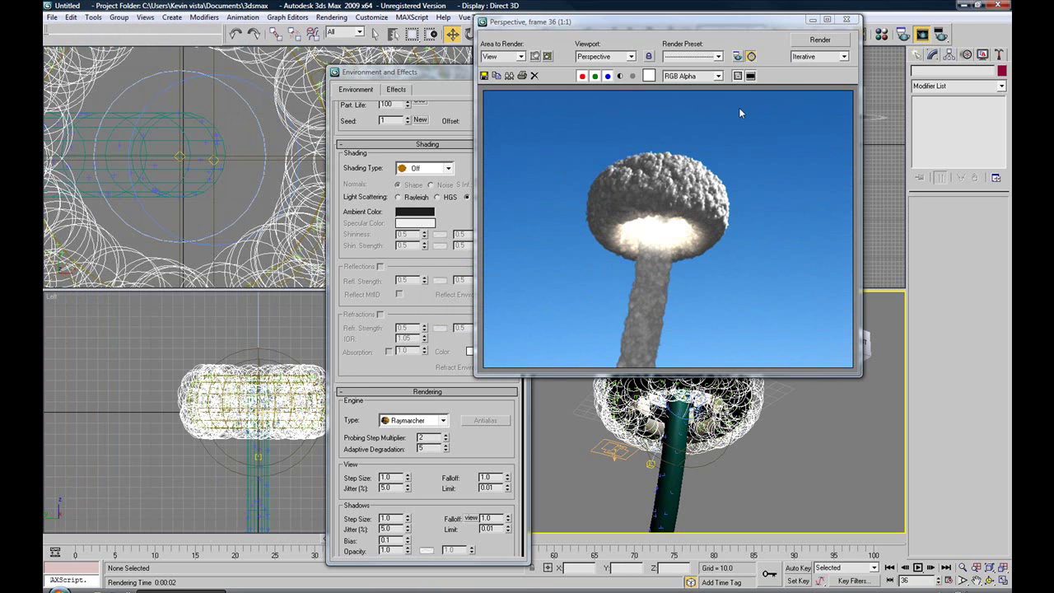
Step: Select the first AfterBurn effect (head cloud) and turn off its particle Display
{"action": "left_click", "coordinate": [849, 21]}
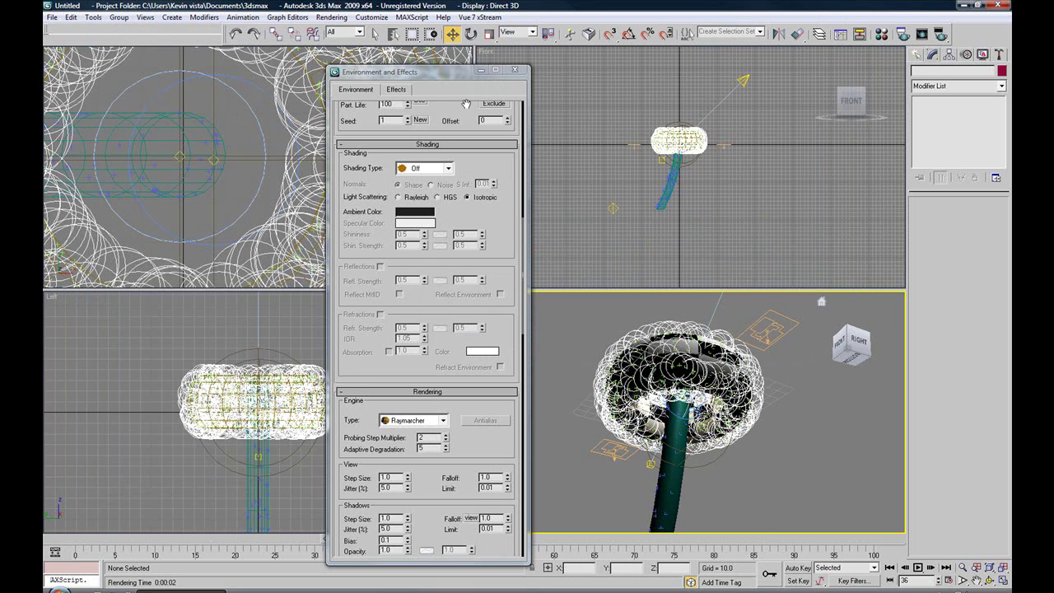
{"action": "left_click", "coordinate": [181, 155]}
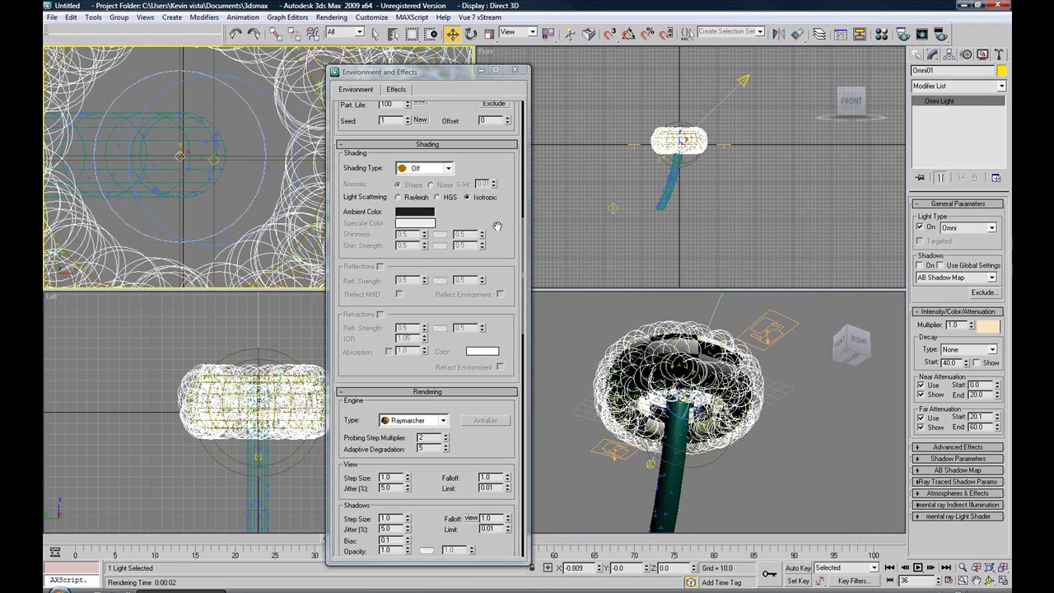
{"action": "scroll", "coordinate": [497, 225], "scroll_direction": "up", "scroll_amount": 8}
{"action": "left_click", "coordinate": [354, 237]}
{"action": "scroll", "coordinate": [361, 263], "scroll_direction": "up", "scroll_amount": 3}
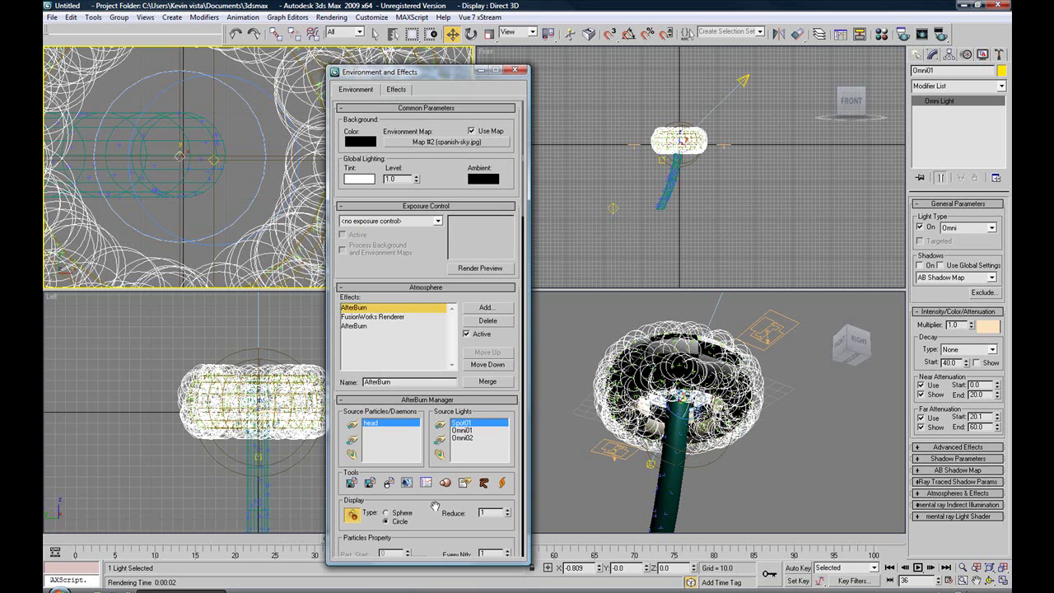
{"action": "scroll", "coordinate": [437, 502], "scroll_direction": "down", "scroll_amount": 10}
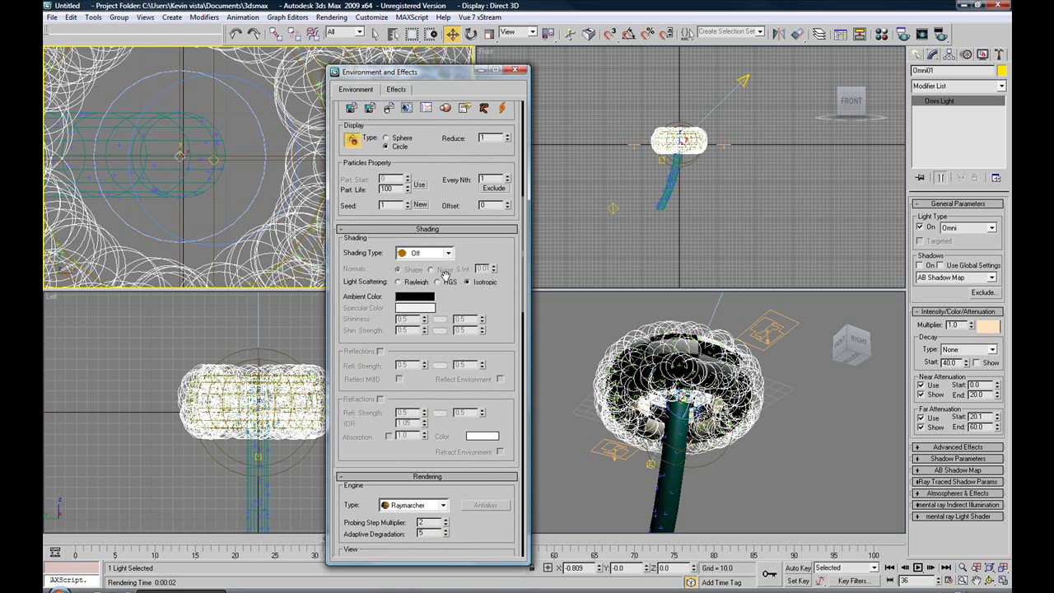
{"action": "left_click", "coordinate": [352, 142]}
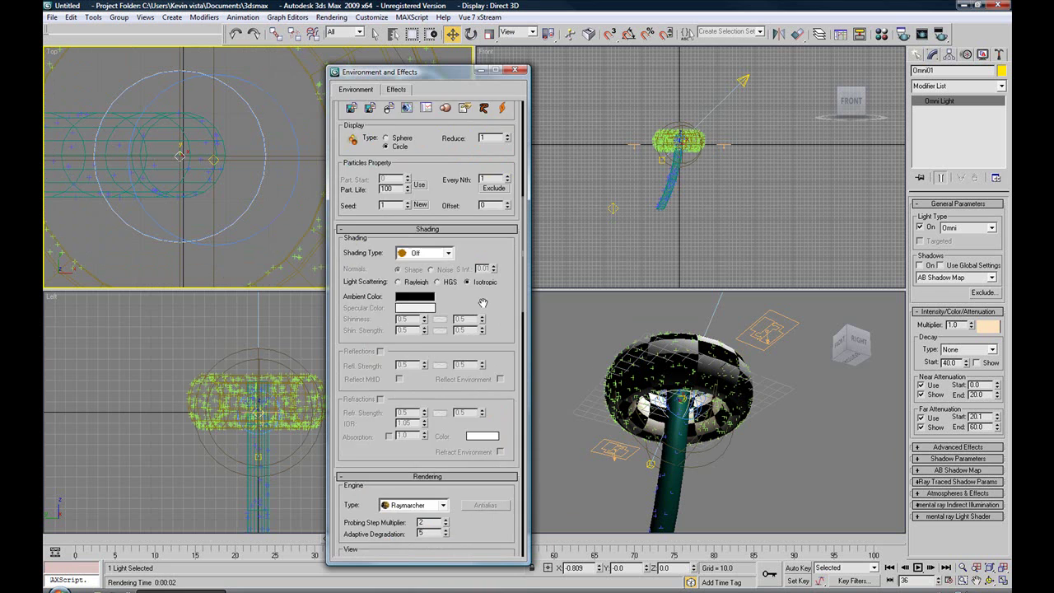
{"action": "scroll", "coordinate": [481, 305], "scroll_direction": "down", "scroll_amount": 6}
{"action": "scroll", "coordinate": [489, 266], "scroll_direction": "down", "scroll_amount": 15}
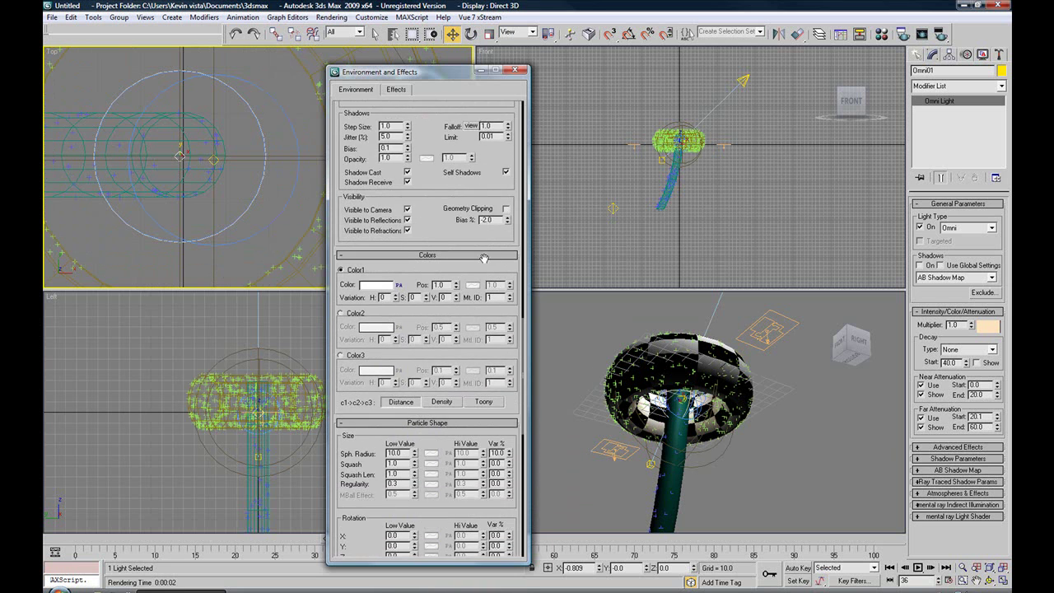
{"action": "scroll", "coordinate": [484, 262], "scroll_direction": "down", "scroll_amount": 3}
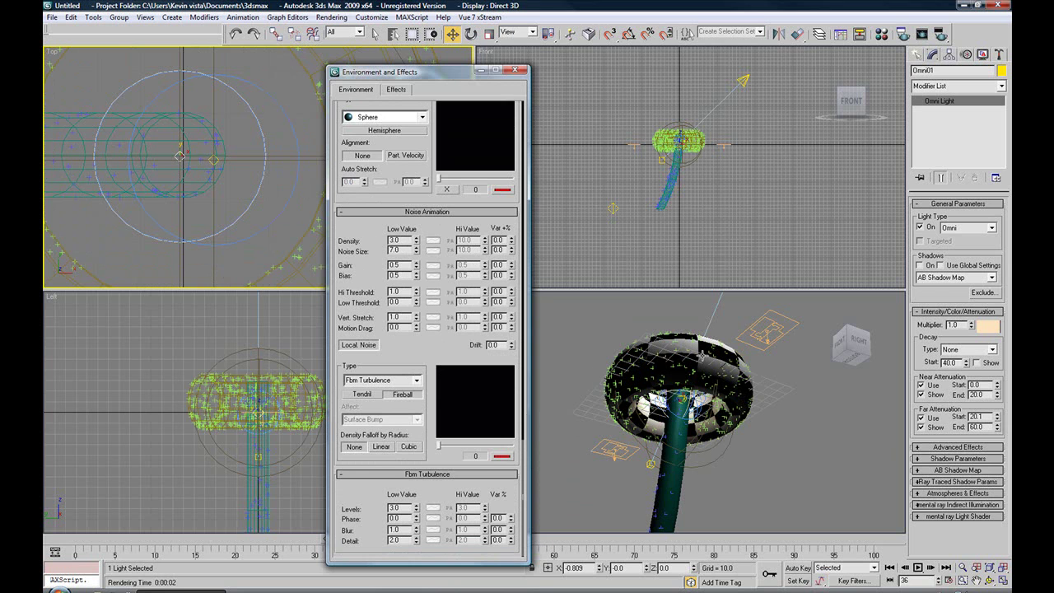
{"action": "left_click_drag", "start_coordinate": [451, 353], "coordinate": [452, 353]}
Step: Render the frame again and return to the AfterBurn settings
{"action": "left_click", "coordinate": [922, 33]}
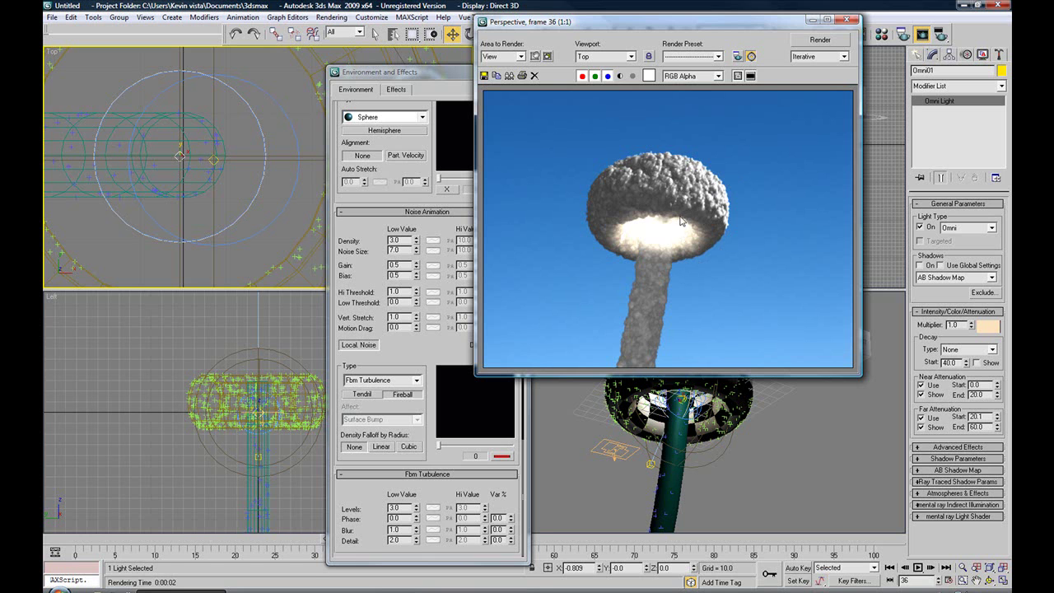
{"action": "left_click", "coordinate": [417, 355]}
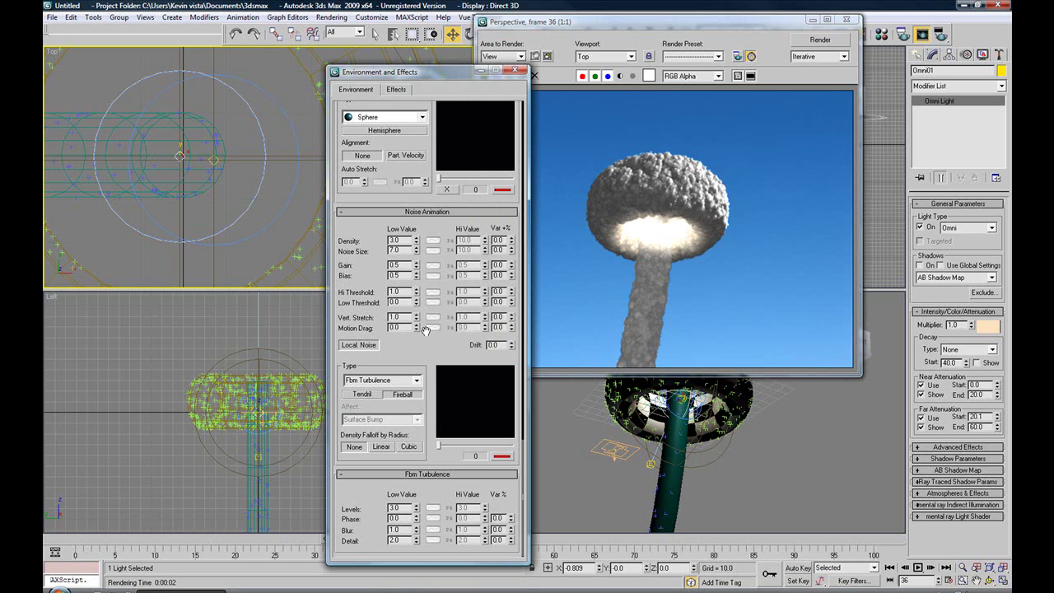
{"action": "scroll", "coordinate": [426, 330], "scroll_direction": "up", "scroll_amount": 3}
{"action": "scroll", "coordinate": [429, 313], "scroll_direction": "down", "scroll_amount": 2}
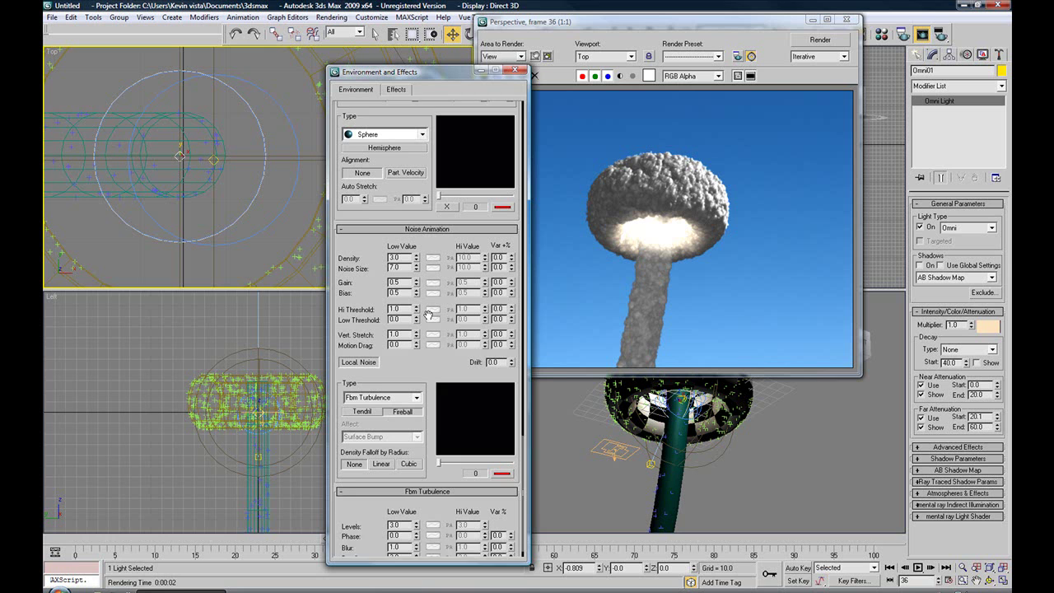
{"action": "scroll", "coordinate": [428, 314], "scroll_direction": "down", "scroll_amount": 1}
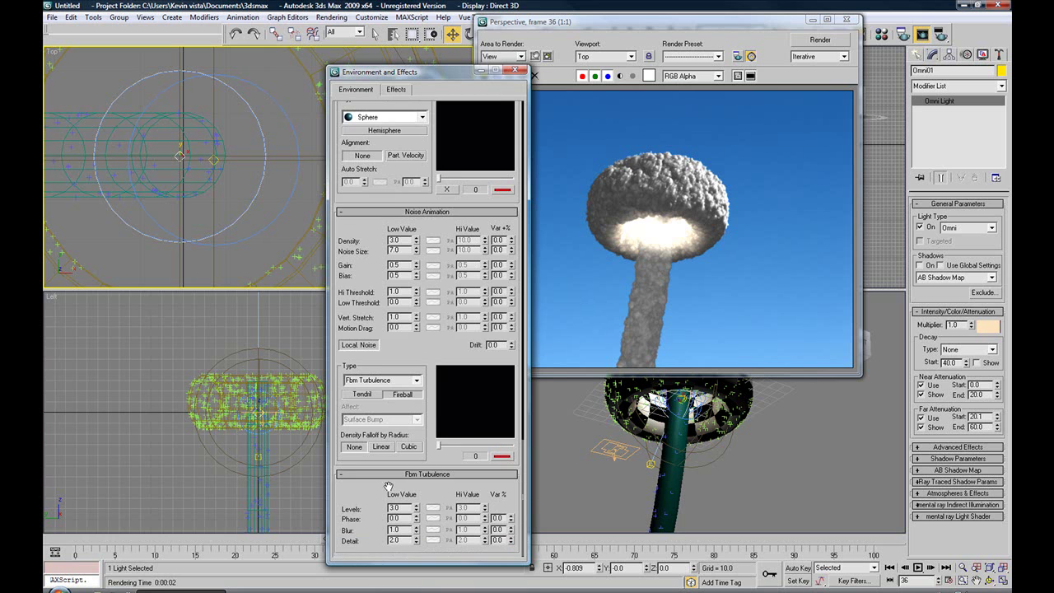
Step: Enable the Fbm Turbulence Phase curve and set its Hi Value to 110
{"action": "right_click", "coordinate": [431, 520]}
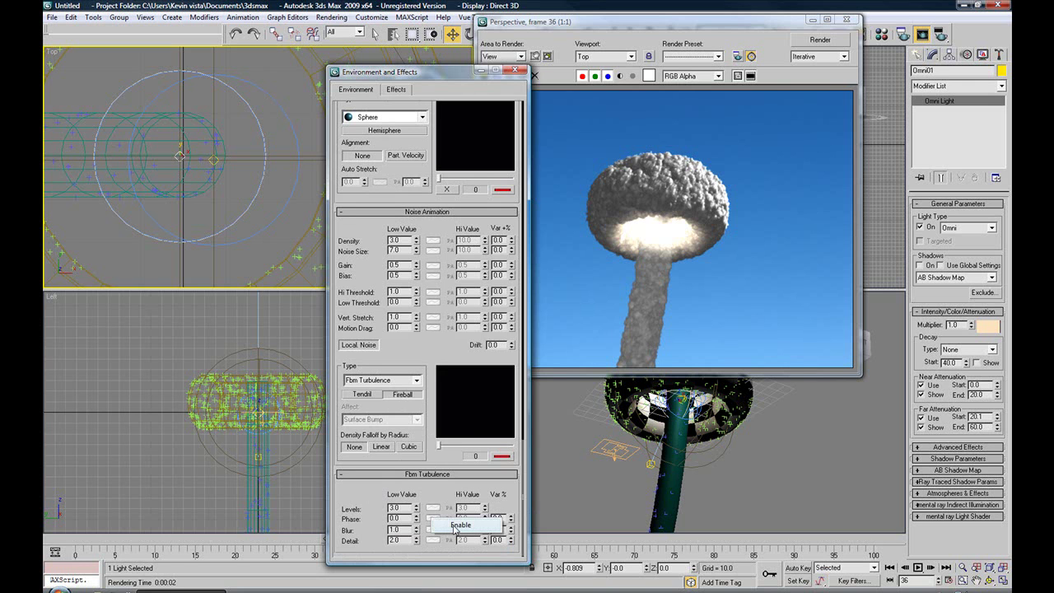
{"action": "left_click", "coordinate": [457, 525]}
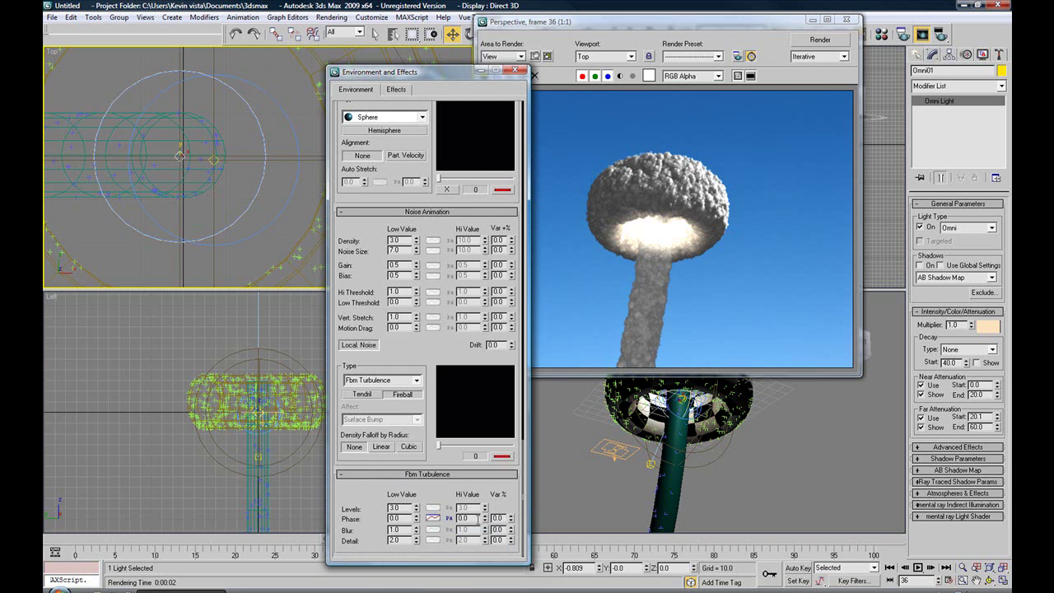
{"action": "left_click", "coordinate": [430, 517]}
{"action": "right_click", "coordinate": [433, 519]}
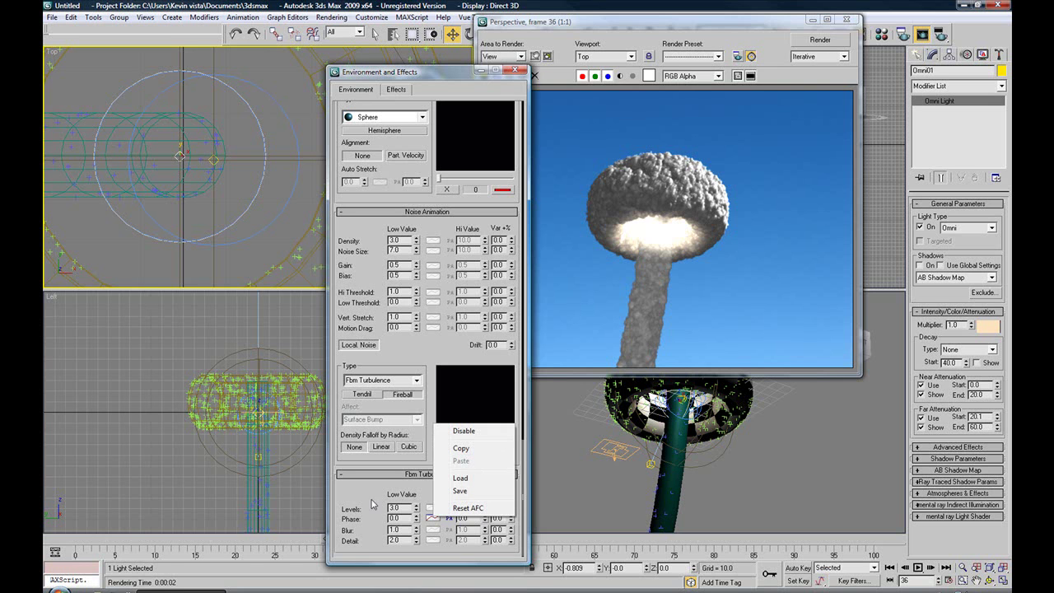
{"action": "double_click", "coordinate": [463, 518]}
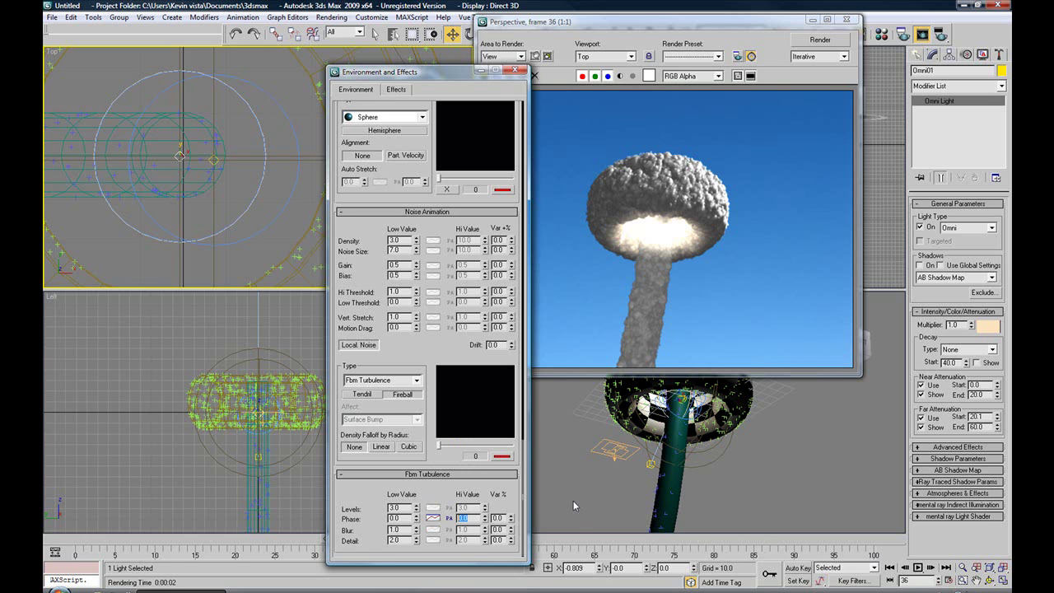
{"action": "type", "text": "110"}
{"action": "key", "text": "Tab"}
{"action": "left_click_drag", "start_coordinate": [361, 495], "coordinate": [361, 508]}
Step: Select the third AfterBurn effect, the stem, in the Effects list
{"action": "scroll", "coordinate": [408, 278], "scroll_direction": "down", "scroll_amount": 10}
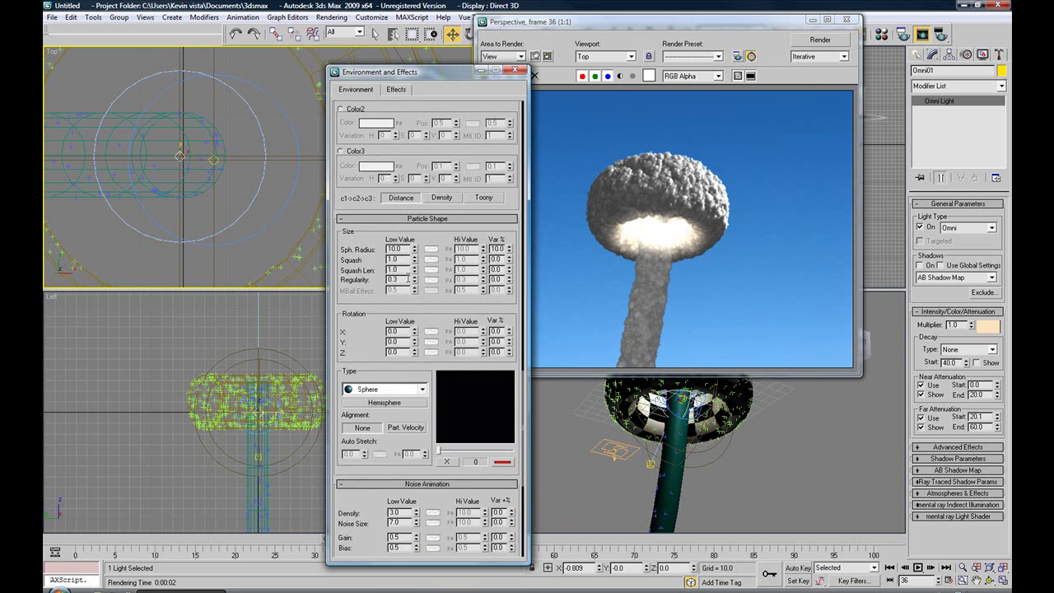
{"action": "scroll", "coordinate": [406, 279], "scroll_direction": "up", "scroll_amount": 5}
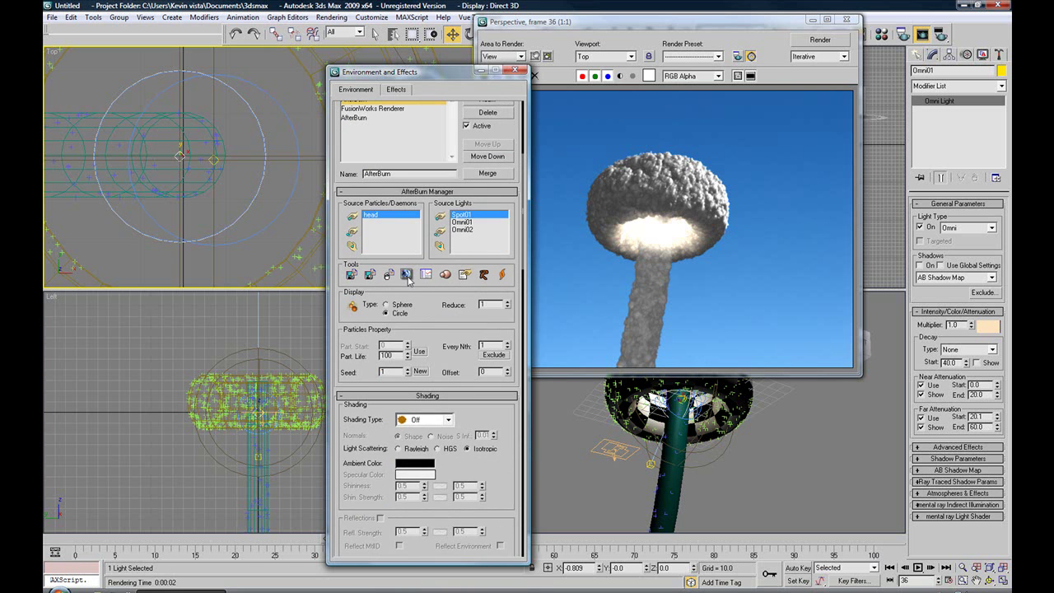
{"action": "left_click", "coordinate": [360, 238]}
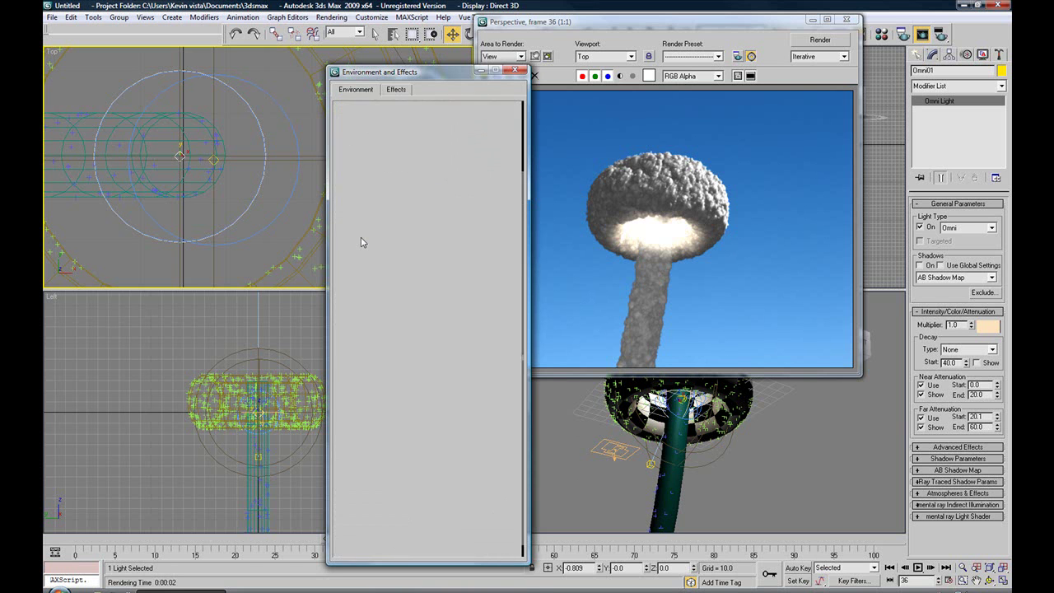
{"action": "scroll", "coordinate": [438, 467], "scroll_direction": "down", "scroll_amount": 12}
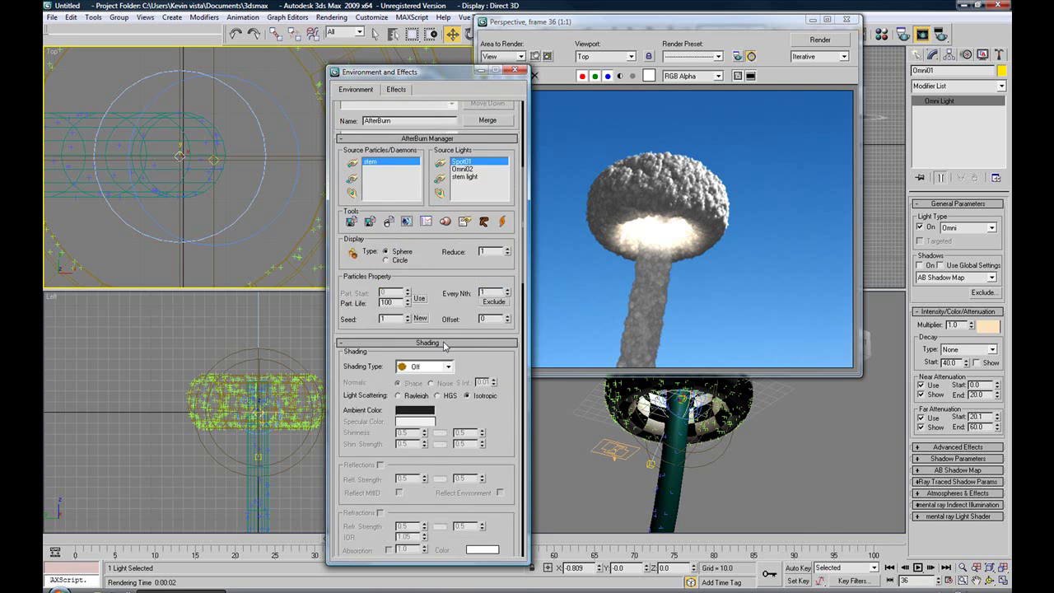
{"action": "scroll", "coordinate": [418, 469], "scroll_direction": "down", "scroll_amount": 8}
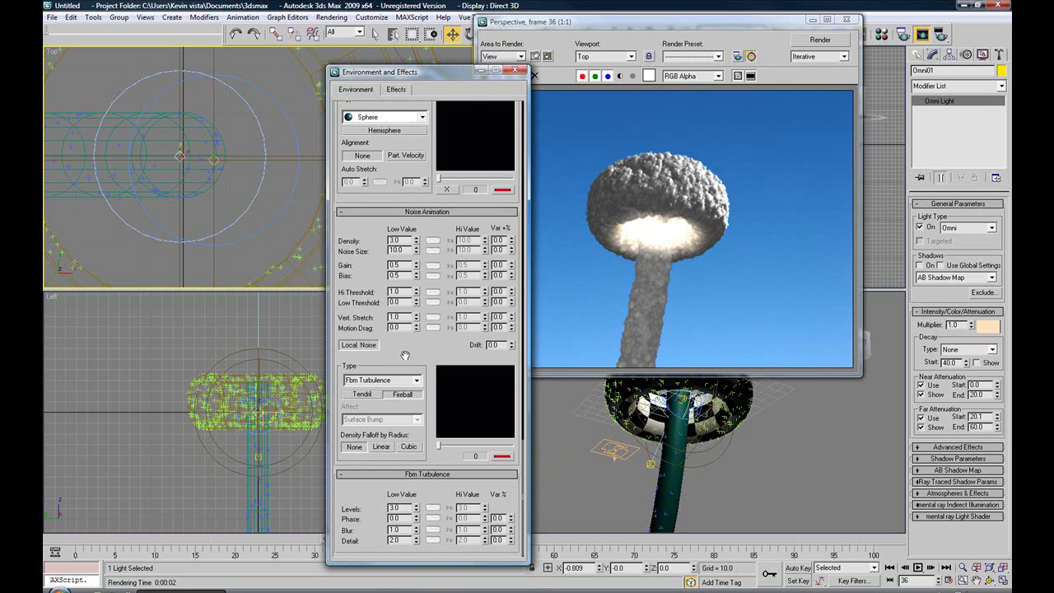
Step: Enable the stem's Fbm Turbulence Phase curve with Hi Value 110 and Var 15%
{"action": "left_click", "coordinate": [433, 518]}
{"action": "double_click", "coordinate": [464, 518]}
{"action": "type", "text": "110"}
{"action": "key", "text": "Return"}
{"action": "double_click", "coordinate": [499, 518]}
{"action": "type", "text": "15"}
{"action": "key", "text": "Return"}
{"action": "mouse_move", "coordinate": [365, 491]}
{"action": "left_mouse_down"}
{"action": "mouse_move", "coordinate": [366, 532]}
{"action": "mouse_move", "coordinate": [366, 491]}
{"action": "left_mouse_up"}
Step: Clear the selection in the Perspective view and Quick Render frame 36
{"action": "scroll", "coordinate": [381, 479], "scroll_direction": "up", "scroll_amount": 10}
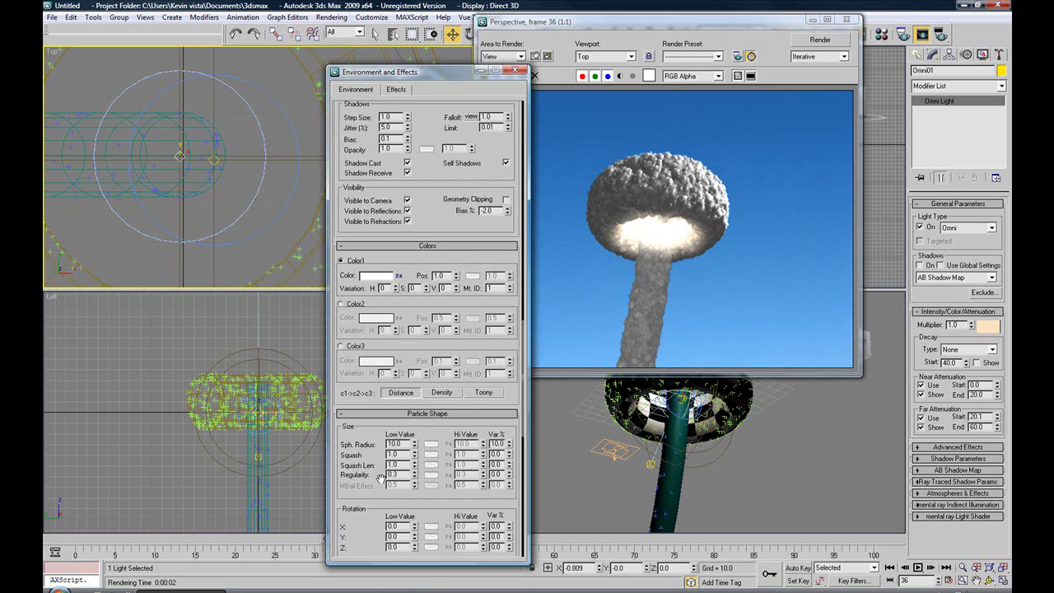
{"action": "scroll", "coordinate": [381, 479], "scroll_direction": "up", "scroll_amount": 10}
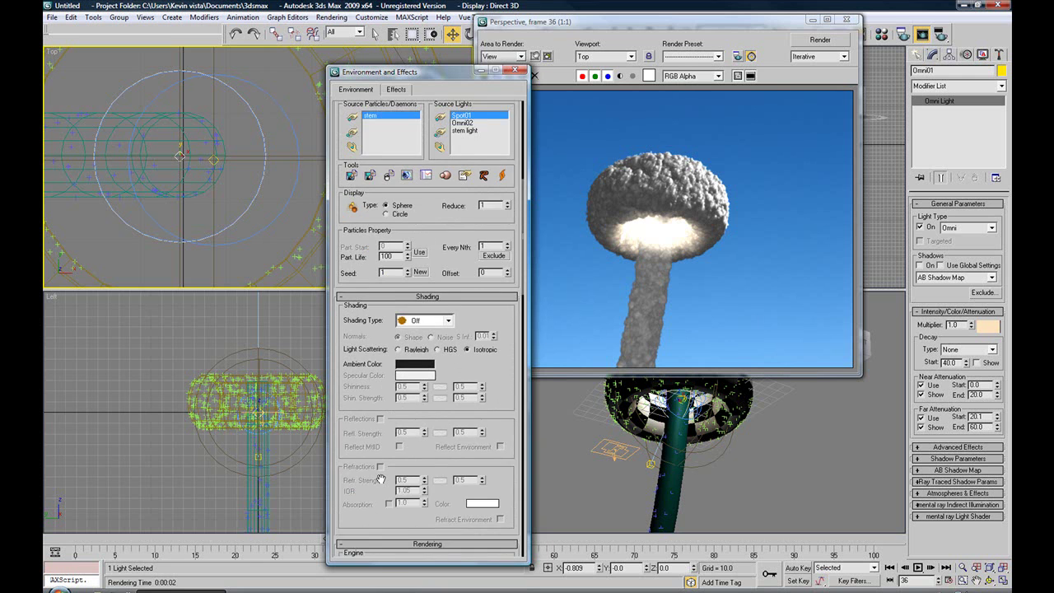
{"action": "scroll", "coordinate": [381, 480], "scroll_direction": "up", "scroll_amount": 5}
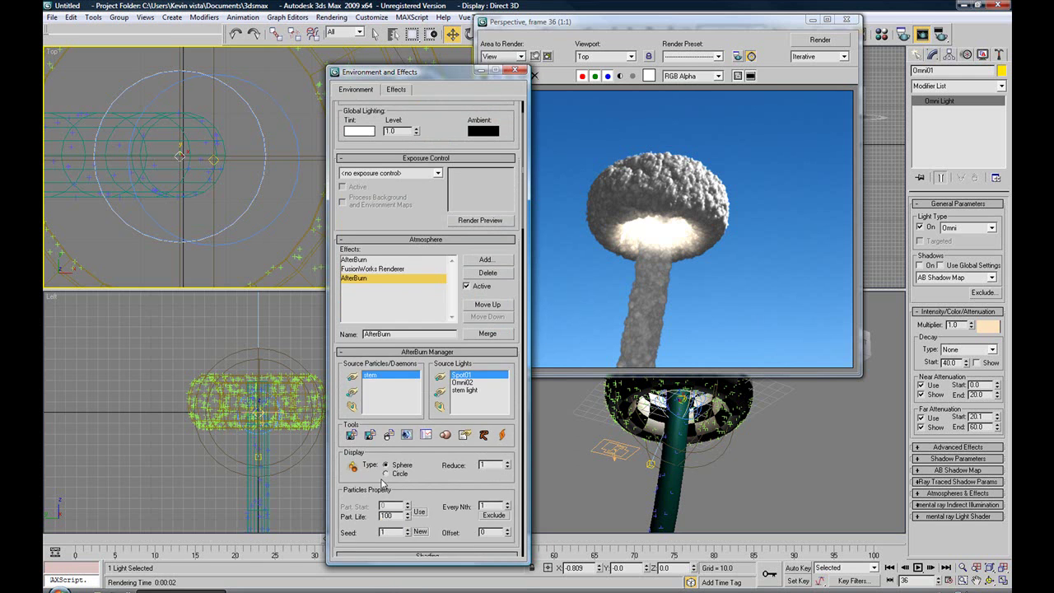
{"action": "scroll", "coordinate": [383, 482], "scroll_direction": "up", "scroll_amount": 2}
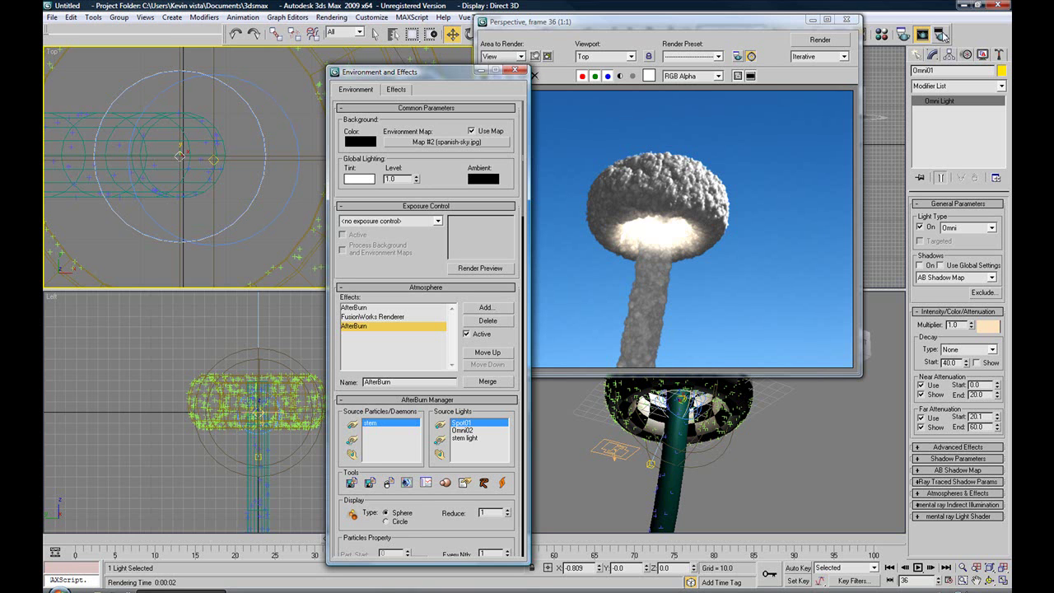
{"action": "left_click", "coordinate": [864, 424]}
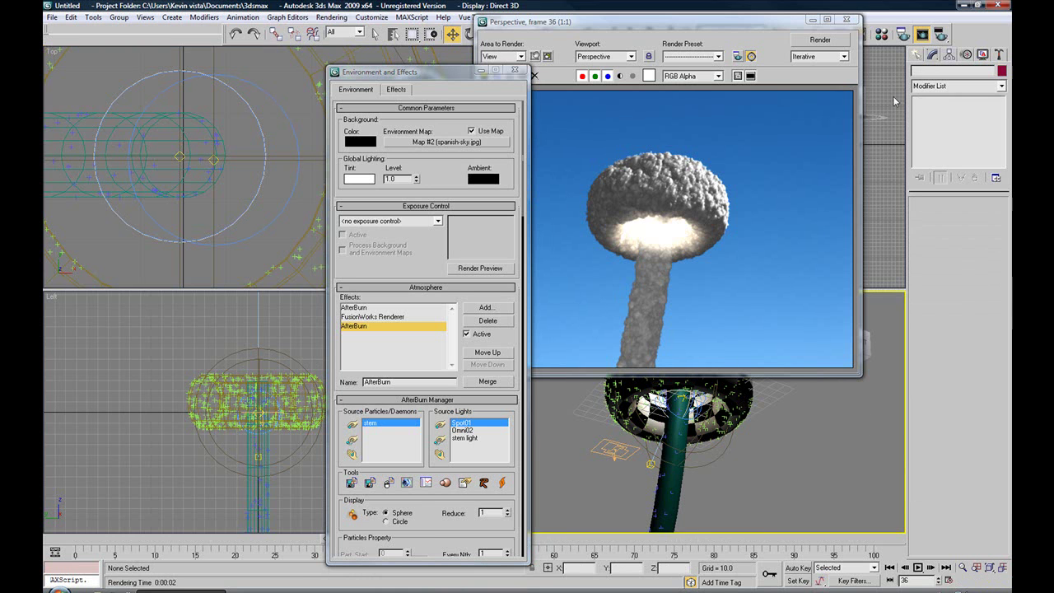
{"action": "left_click", "coordinate": [942, 37]}
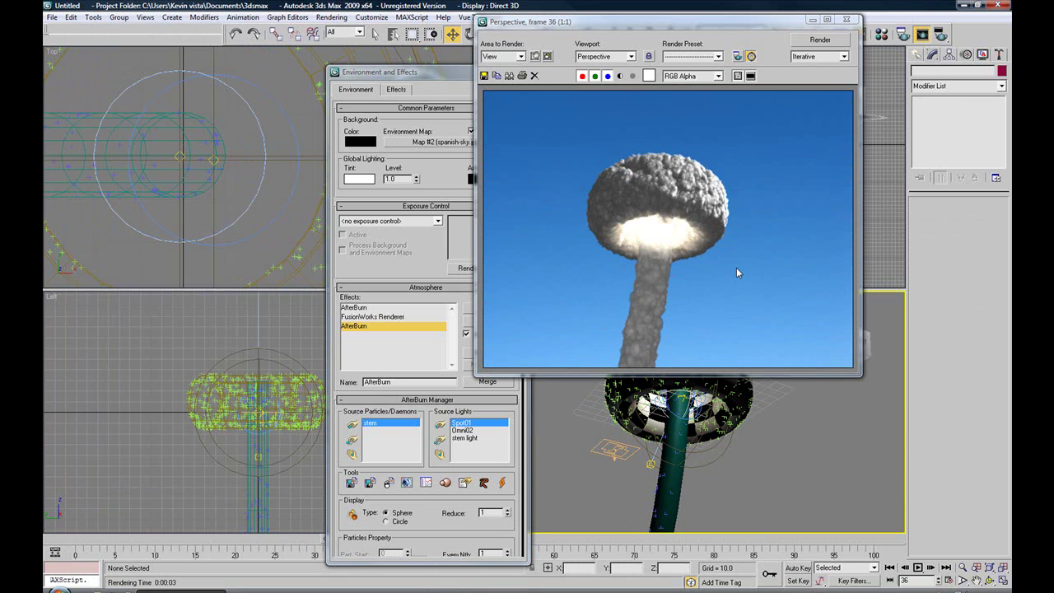
Step: Close the render window, then zoom and pan the Front view onto the mushroom
{"action": "left_click", "coordinate": [846, 19]}
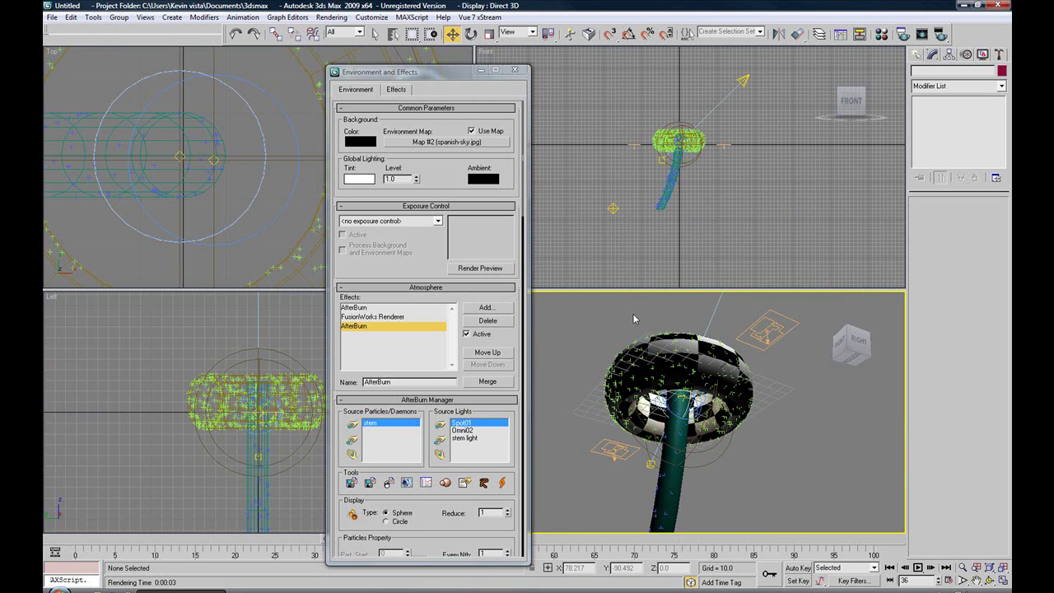
{"action": "scroll", "coordinate": [636, 162], "scroll_direction": "up", "scroll_amount": 6}
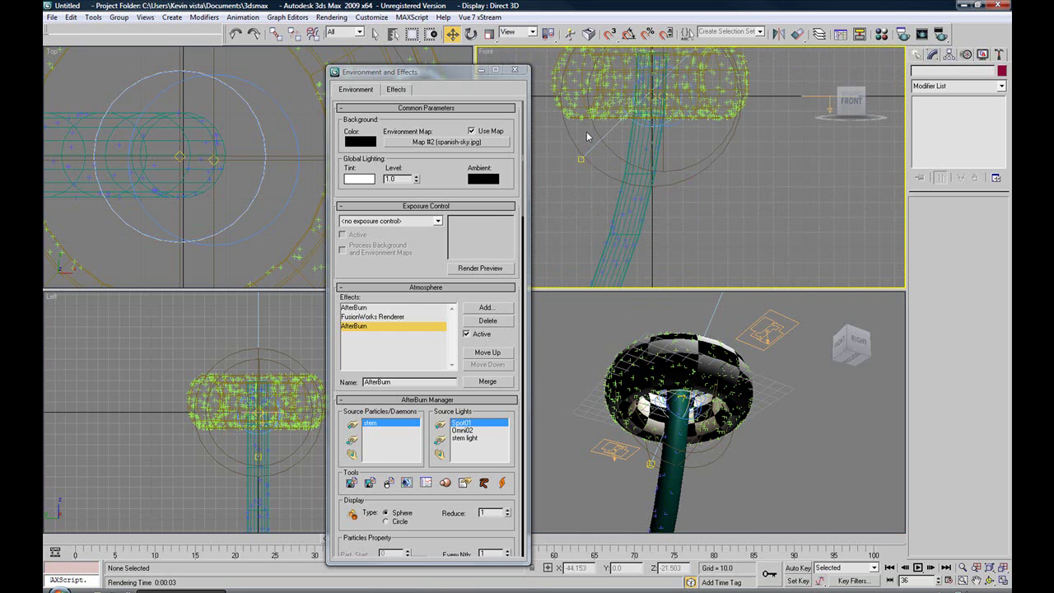
{"action": "middle_click_drag", "start_coordinate": [598, 140], "coordinate": [639, 177]}
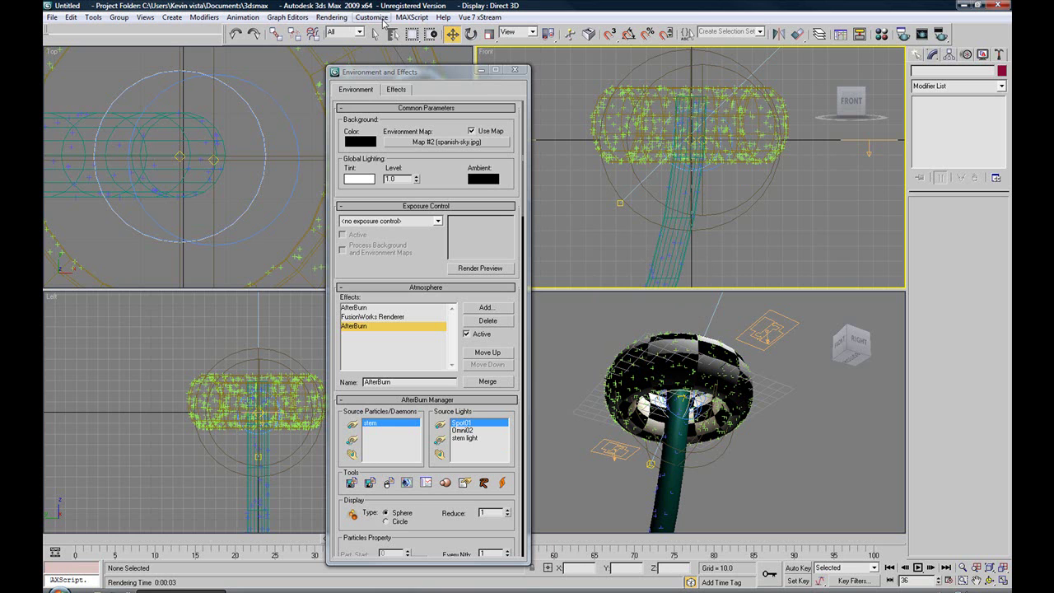
Step: Give the head AfterBurn Cubic density falloff and noise Density 2.0, then Quick Render
{"action": "scroll", "coordinate": [415, 272], "scroll_direction": "down", "scroll_amount": 5}
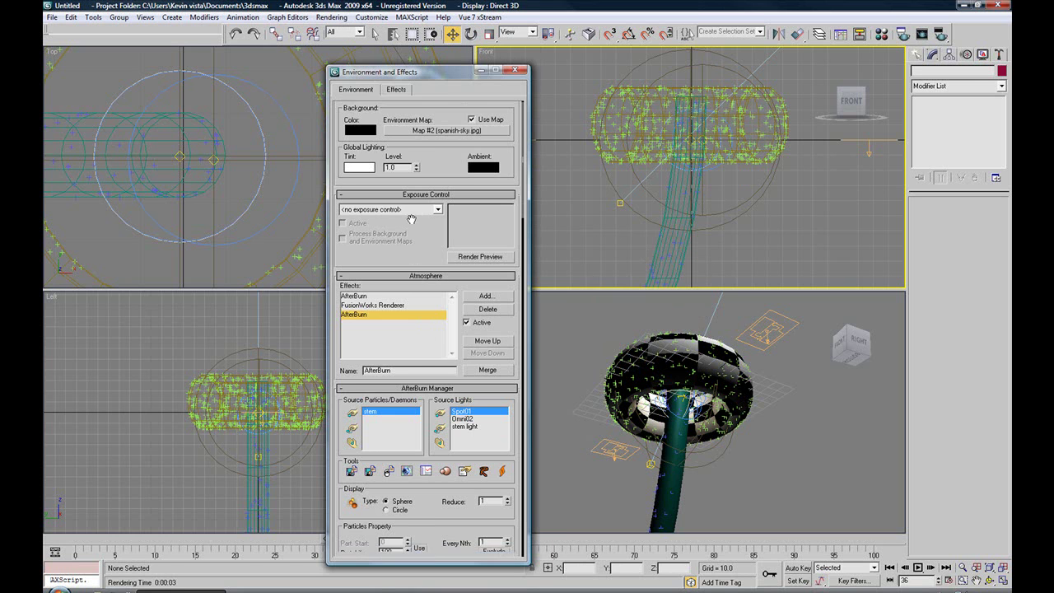
{"action": "scroll", "coordinate": [401, 336], "scroll_direction": "up", "scroll_amount": 5}
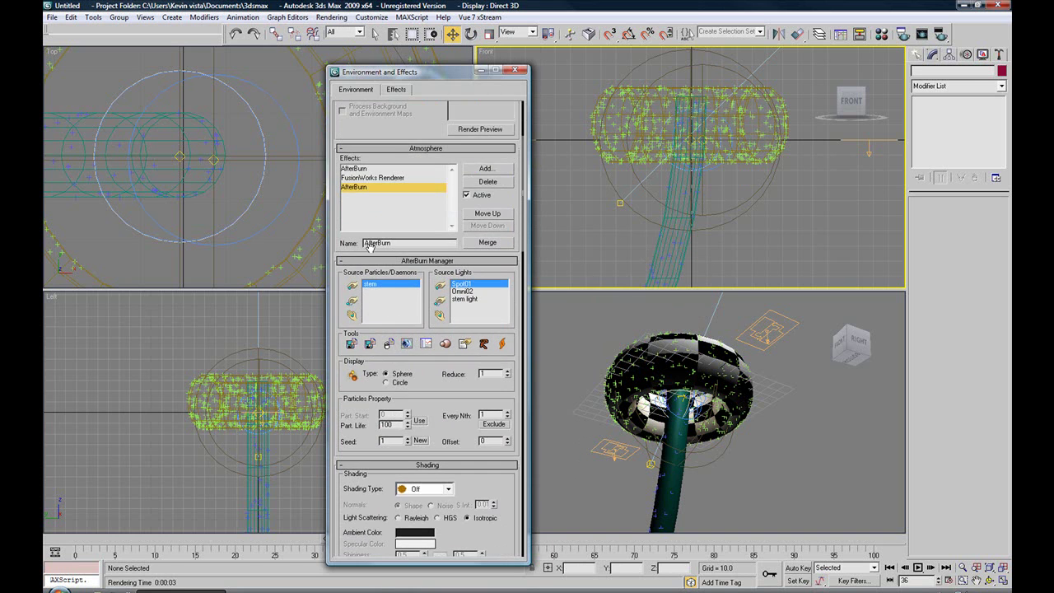
{"action": "scroll", "coordinate": [357, 168], "scroll_direction": "up", "scroll_amount": 3}
{"action": "scroll", "coordinate": [426, 473], "scroll_direction": "down", "scroll_amount": 3}
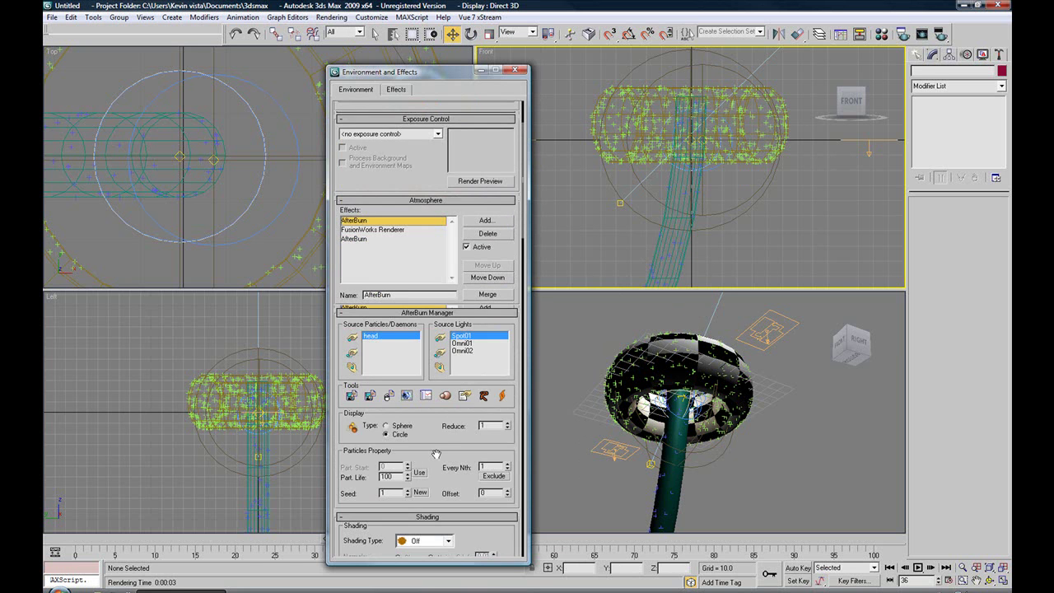
{"action": "scroll", "coordinate": [436, 468], "scroll_direction": "down", "scroll_amount": 3}
{"action": "scroll", "coordinate": [436, 469], "scroll_direction": "down", "scroll_amount": 12}
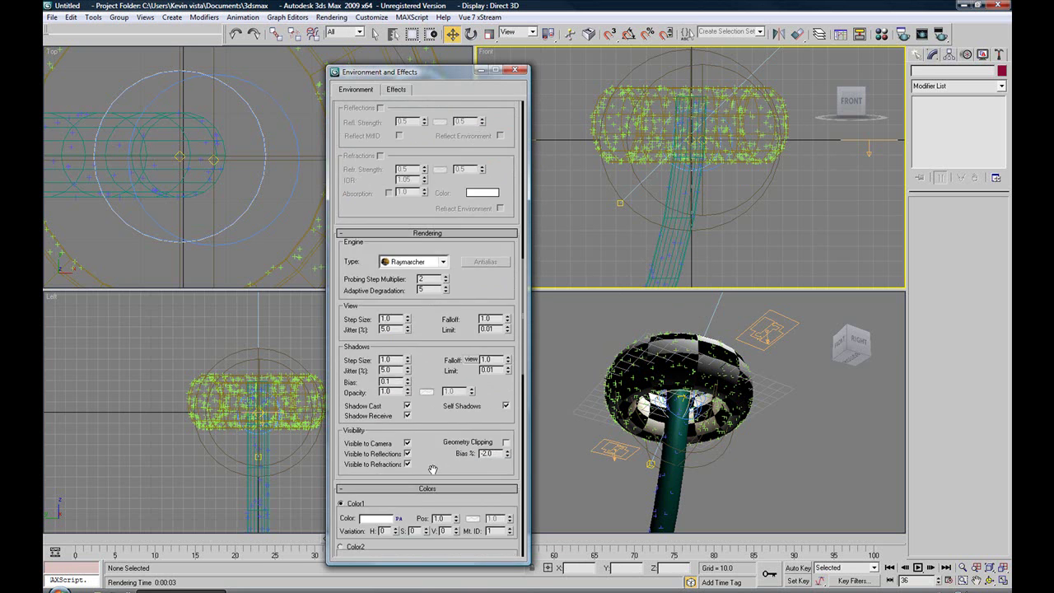
{"action": "scroll", "coordinate": [428, 467], "scroll_direction": "down", "scroll_amount": 8}
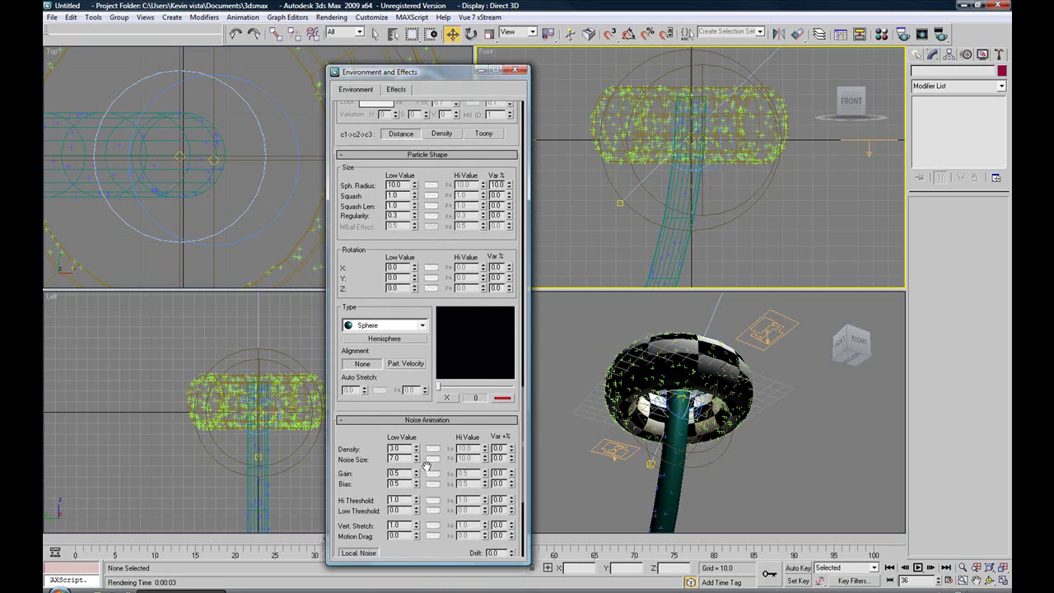
{"action": "scroll", "coordinate": [426, 467], "scroll_direction": "down", "scroll_amount": 1}
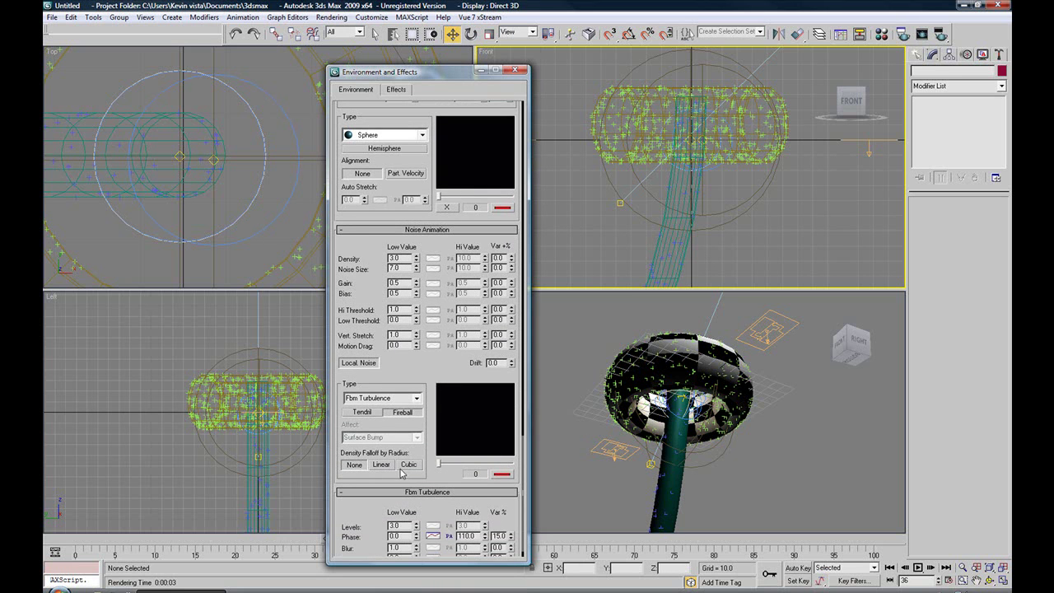
{"action": "left_click", "coordinate": [406, 464]}
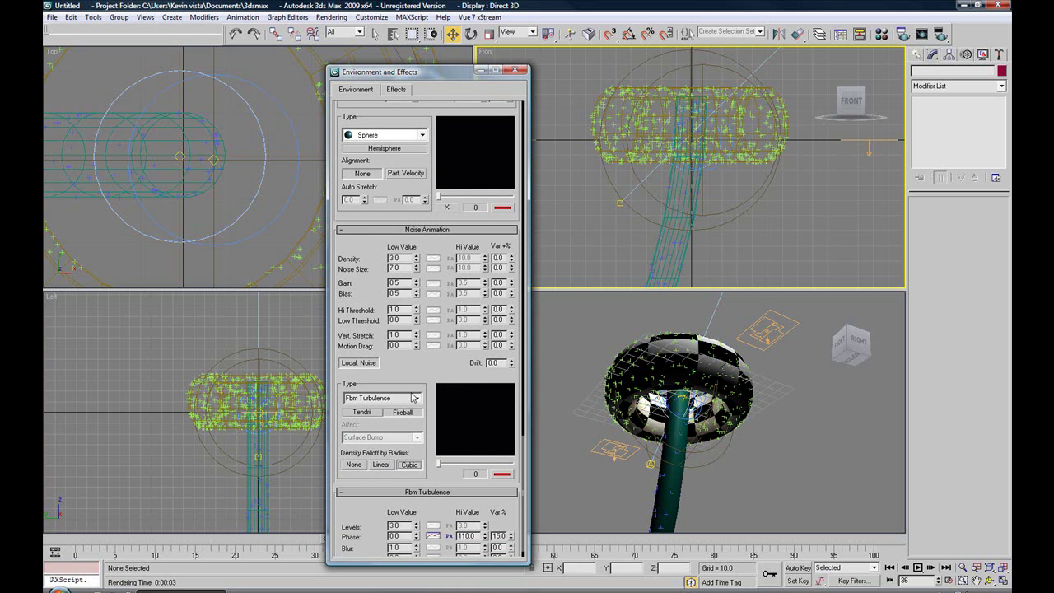
{"action": "left_click", "coordinate": [397, 259]}
{"action": "type", "text": "2"}
{"action": "left_click", "coordinate": [806, 415]}
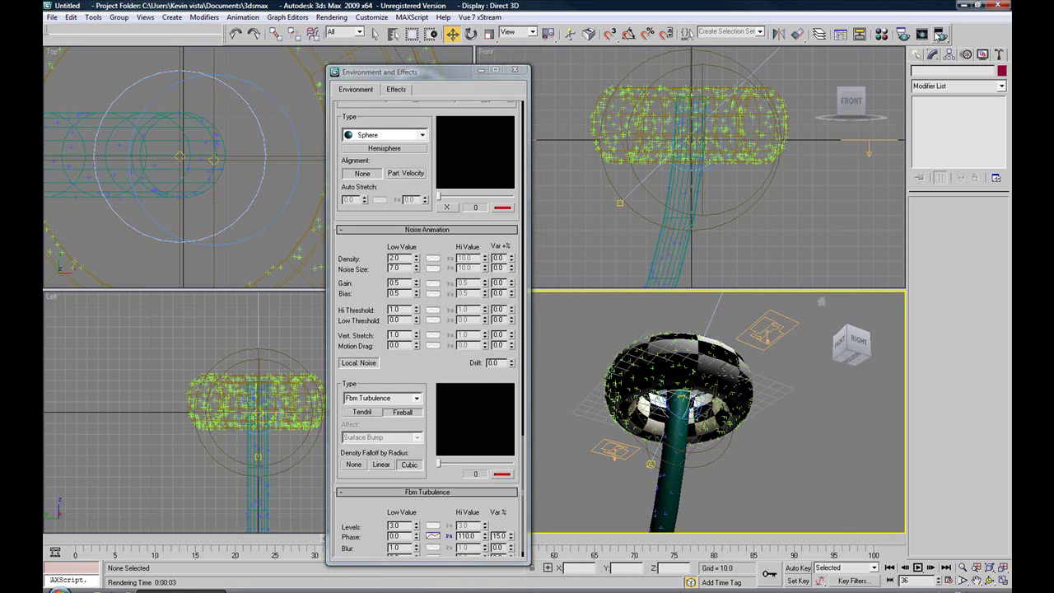
{"action": "left_click", "coordinate": [939, 34]}
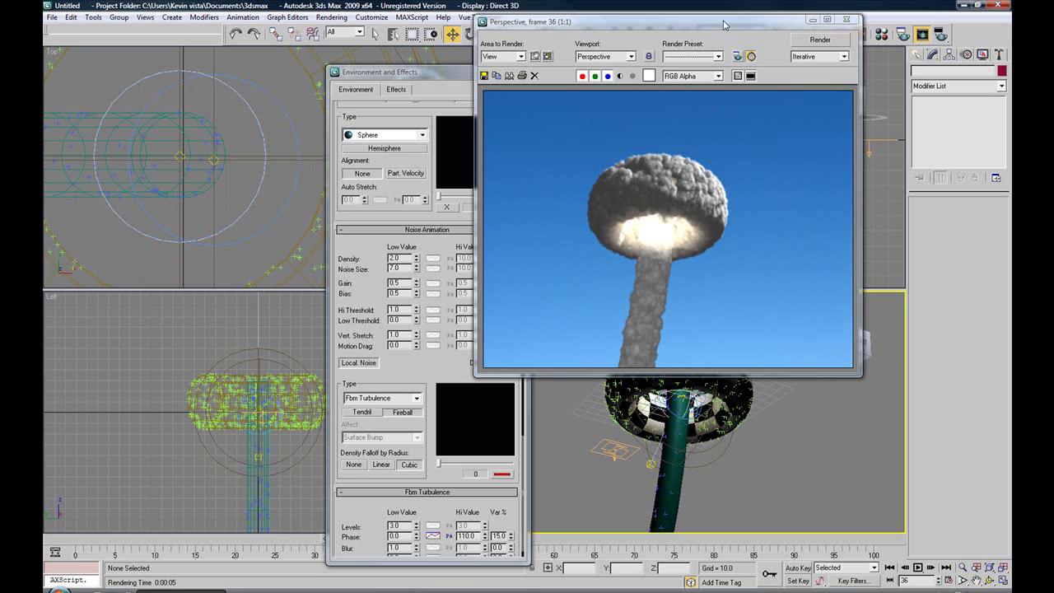
Step: Move the render window slightly left and scroll the Environment and Effects rollouts back up
{"action": "left_click_drag", "start_coordinate": [725, 26], "coordinate": [695, 34]}
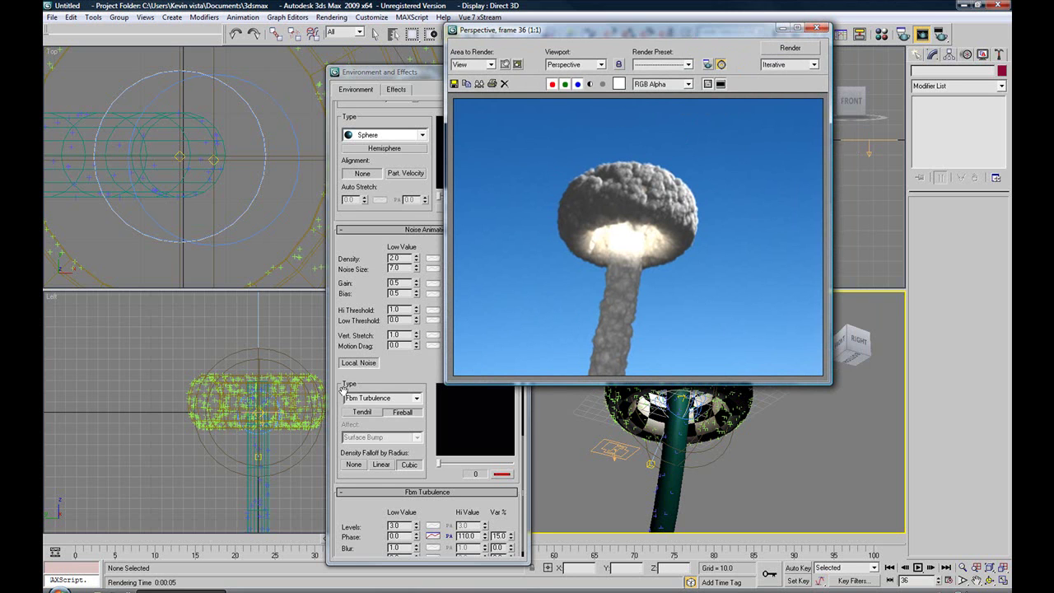
{"action": "left_click_drag", "start_coordinate": [401, 368], "coordinate": [402, 350]}
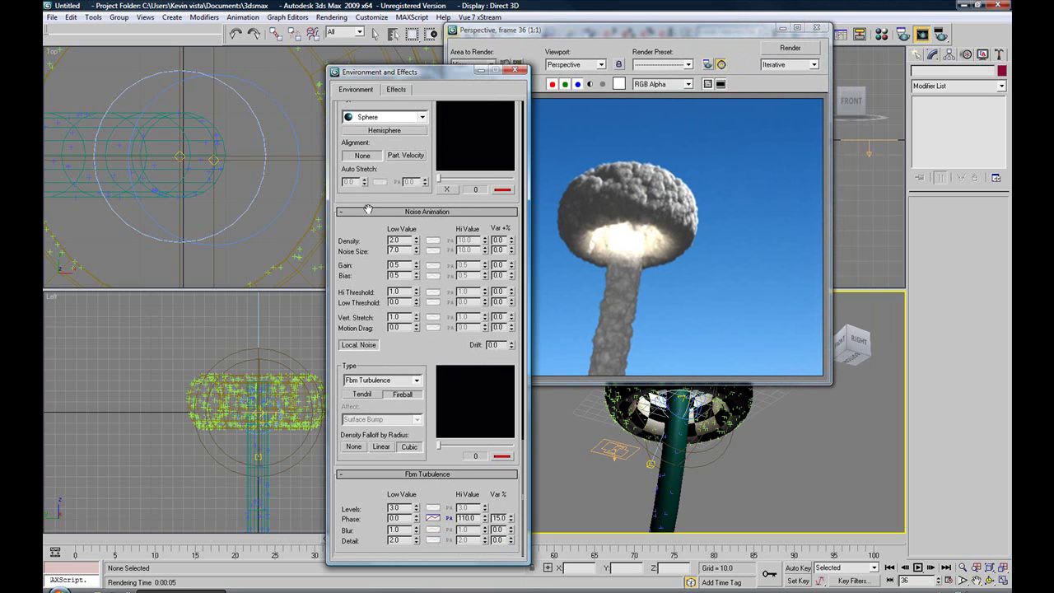
{"action": "left_click_drag", "start_coordinate": [368, 211], "coordinate": [368, 432]}
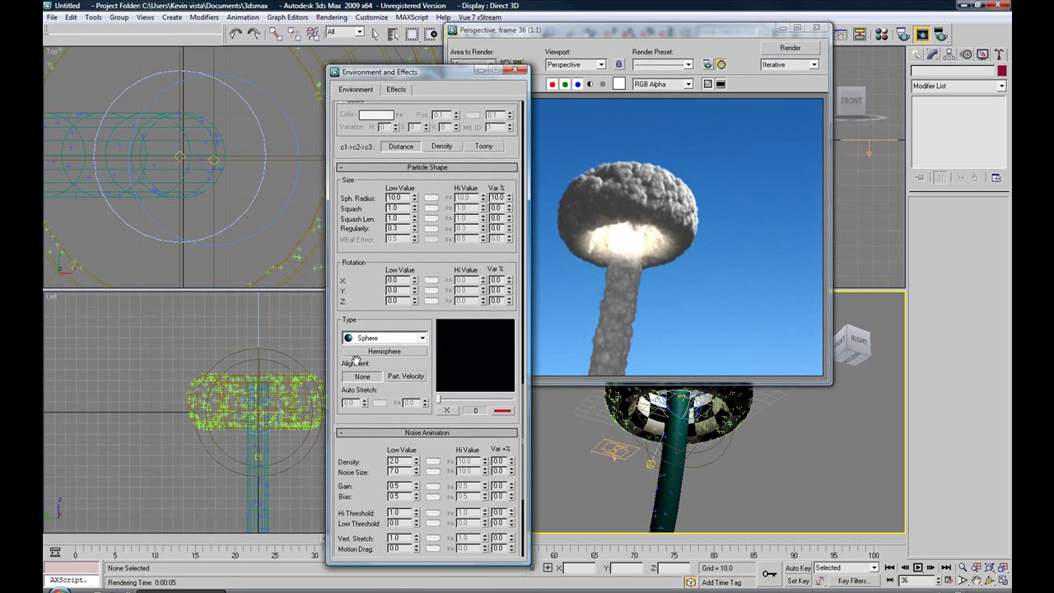
{"action": "left_click_drag", "start_coordinate": [375, 283], "coordinate": [387, 518]}
{"action": "scroll", "coordinate": [388, 518], "scroll_direction": "up", "scroll_amount": 10}
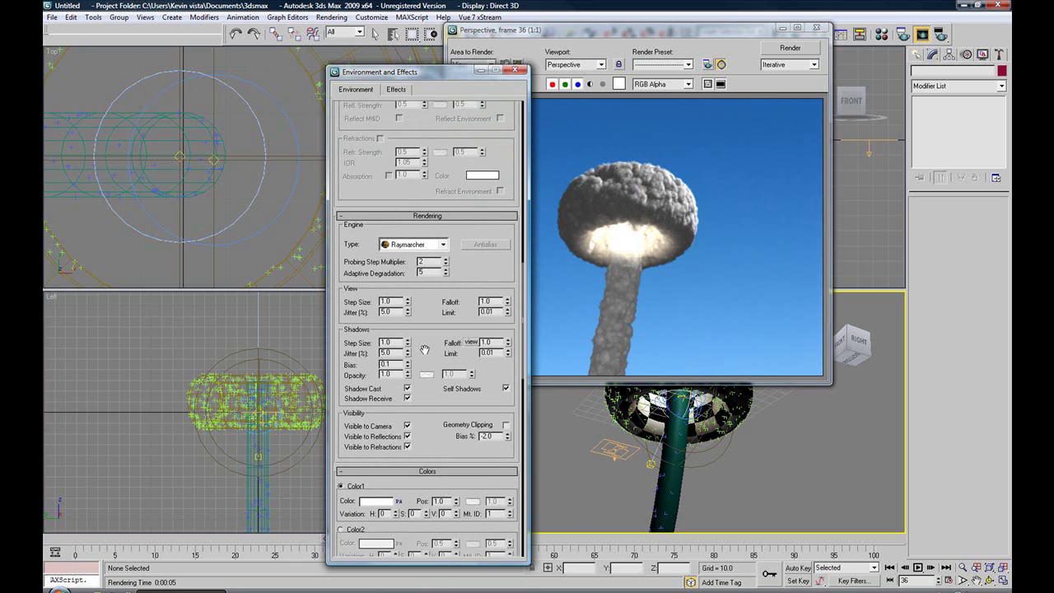
{"action": "scroll", "coordinate": [424, 349], "scroll_direction": "up", "scroll_amount": 20}
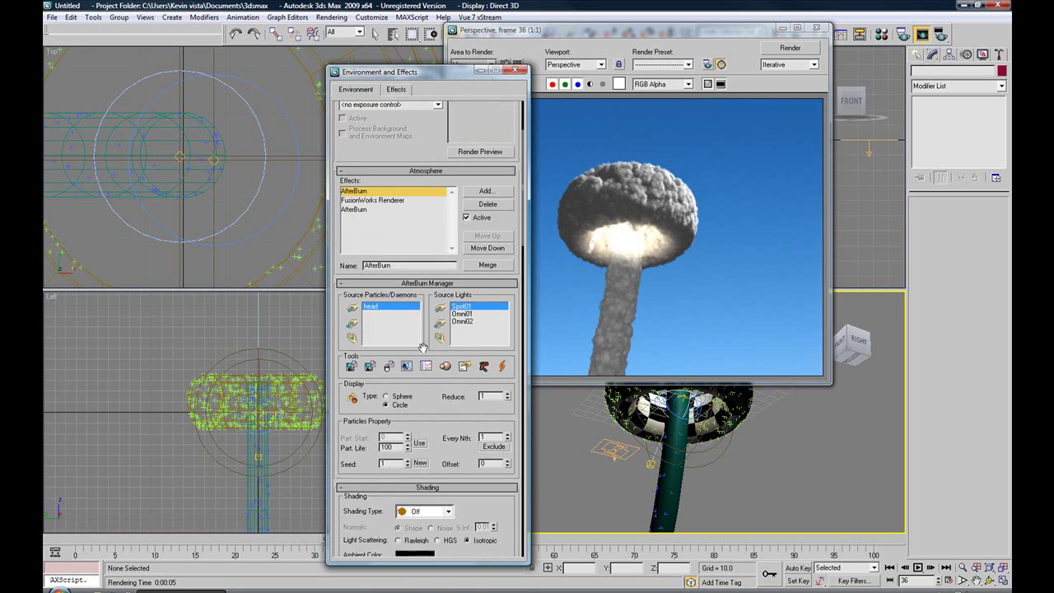
{"action": "scroll", "coordinate": [423, 351], "scroll_direction": "up", "scroll_amount": 3}
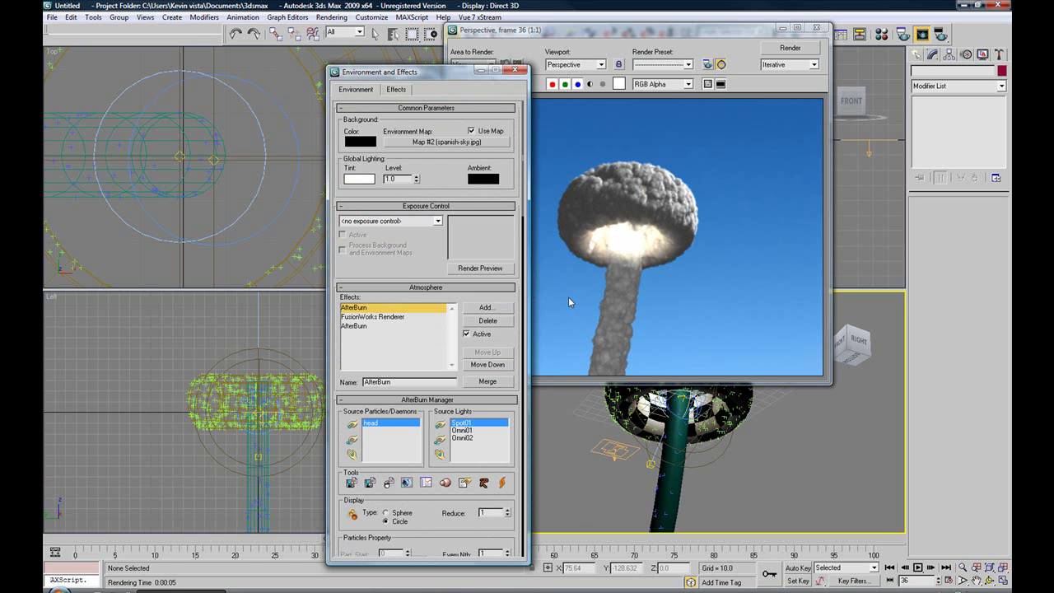
Step: Collapse the head AfterBurn's Shading, Rendering and Colors rollouts, keeping Particle Shape open
{"action": "scroll", "coordinate": [424, 263], "scroll_direction": "down", "scroll_amount": 5}
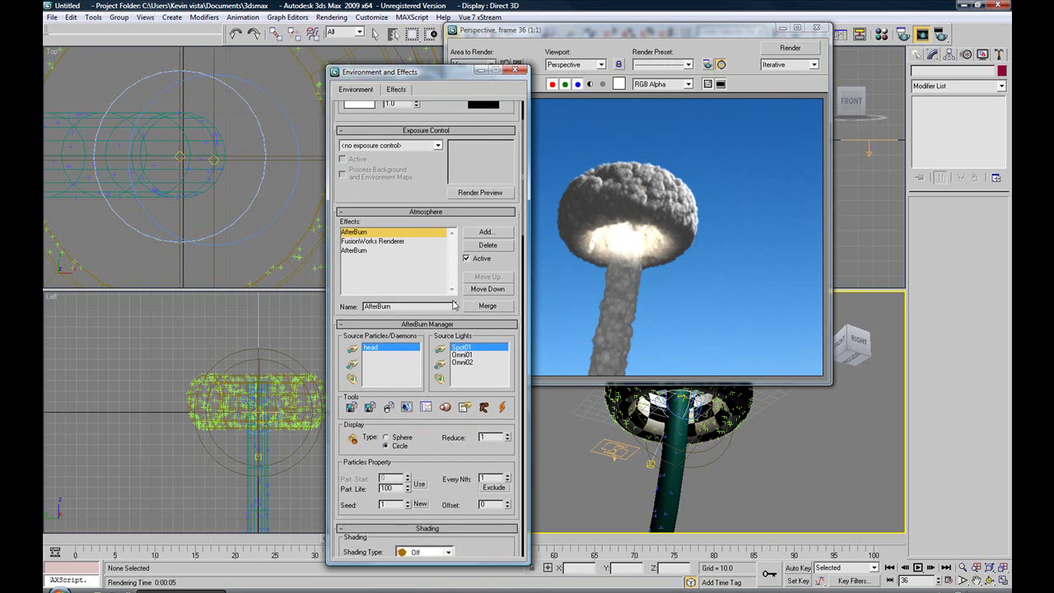
{"action": "scroll", "coordinate": [453, 314], "scroll_direction": "up", "scroll_amount": 5}
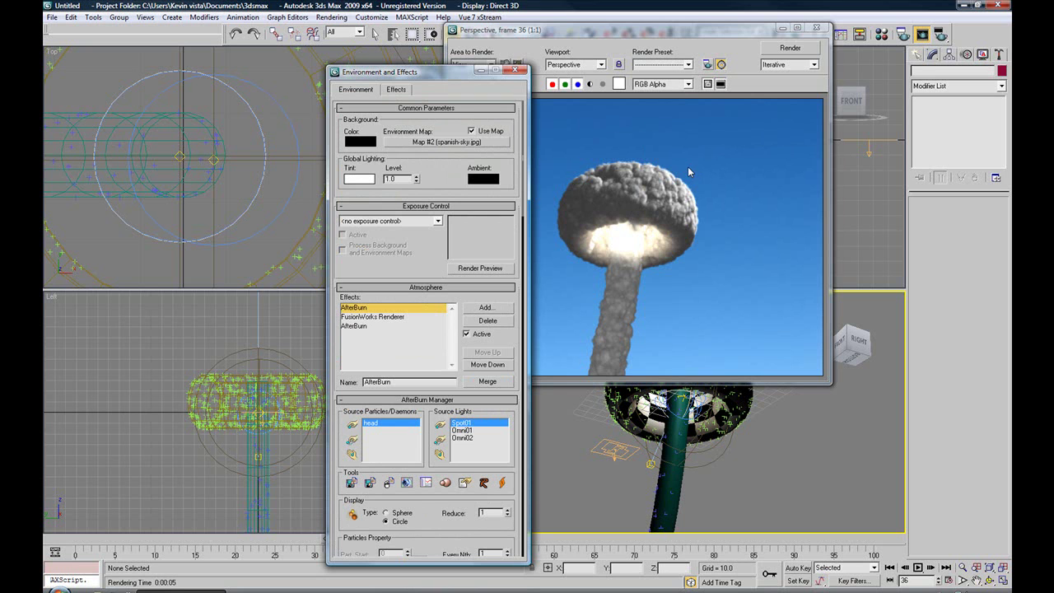
{"action": "mouse_move", "coordinate": [420, 243]}
{"action": "left_mouse_down"}
{"action": "mouse_move", "coordinate": [421, 182]}
{"action": "mouse_move", "coordinate": [420, 338]}
{"action": "left_mouse_up"}
{"action": "scroll", "coordinate": [436, 247], "scroll_direction": "down", "scroll_amount": 2}
{"action": "scroll", "coordinate": [441, 275], "scroll_direction": "down", "scroll_amount": 3}
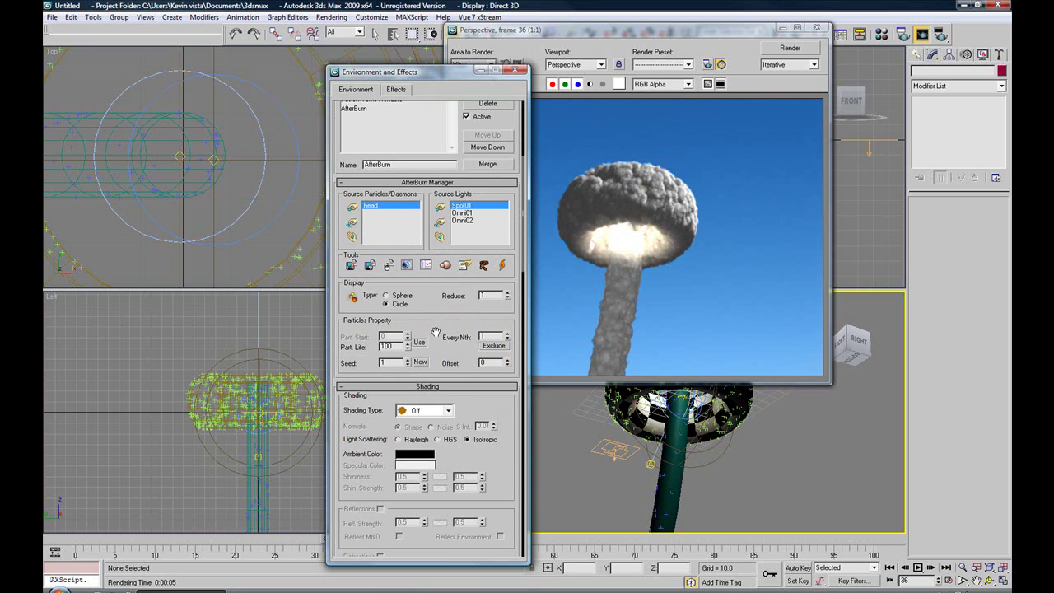
{"action": "left_click_drag", "start_coordinate": [435, 330], "coordinate": [439, 225]}
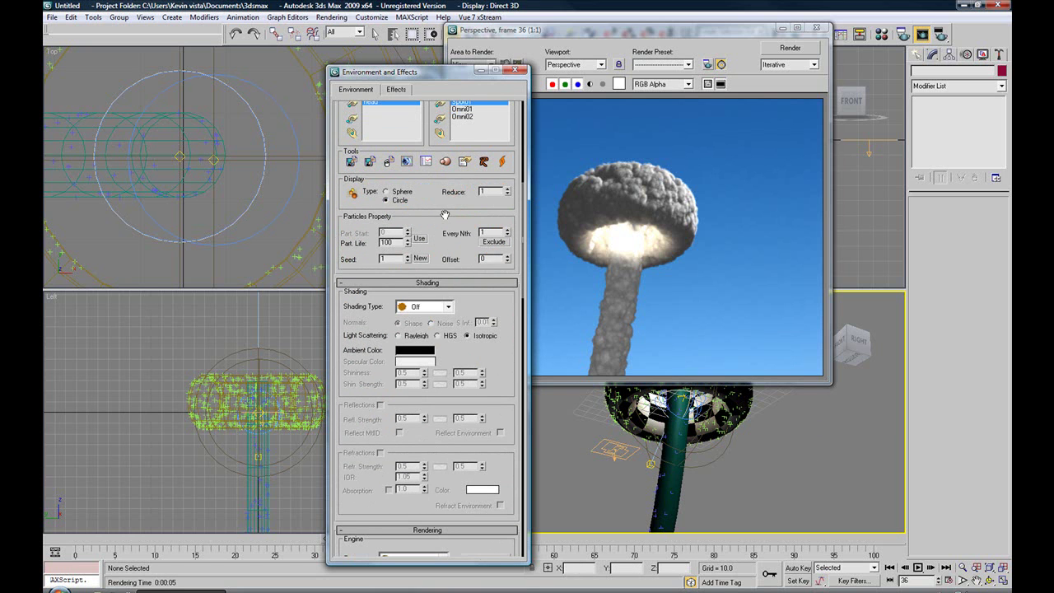
{"action": "left_click_drag", "start_coordinate": [445, 214], "coordinate": [436, 159]}
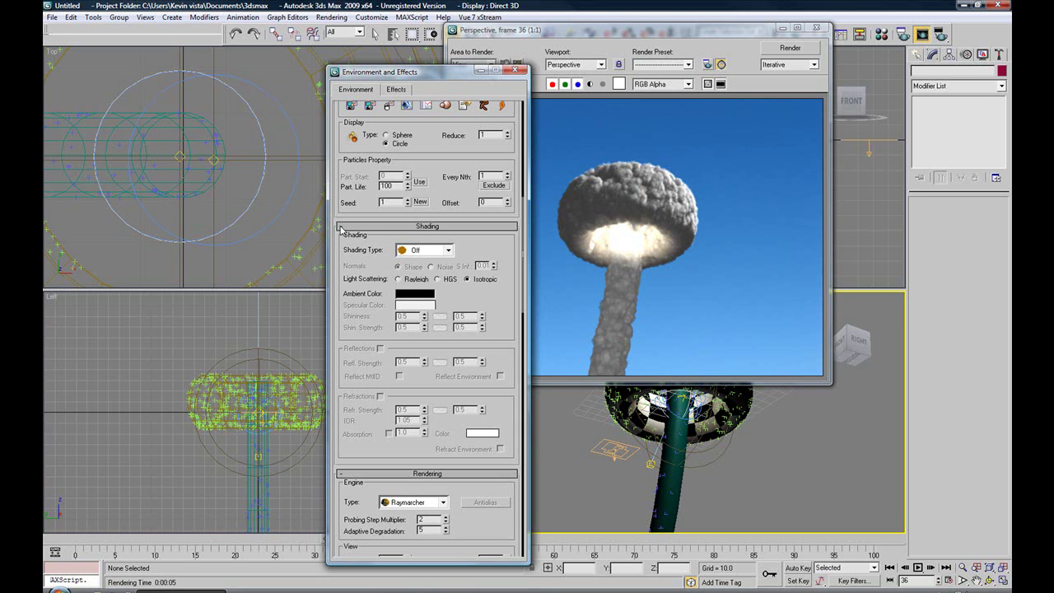
{"action": "left_click", "coordinate": [341, 226]}
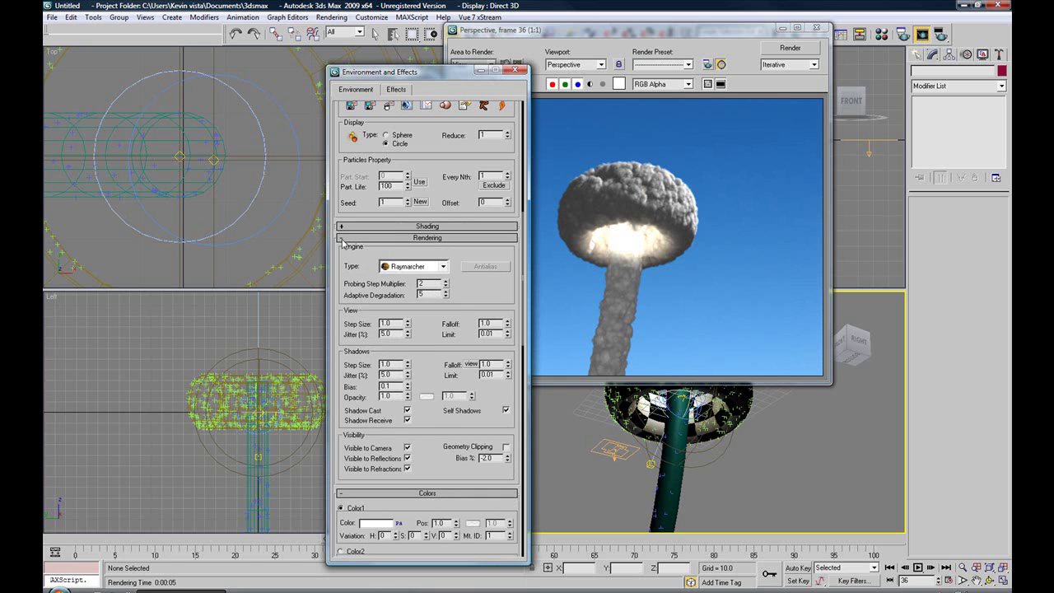
{"action": "left_click", "coordinate": [343, 238]}
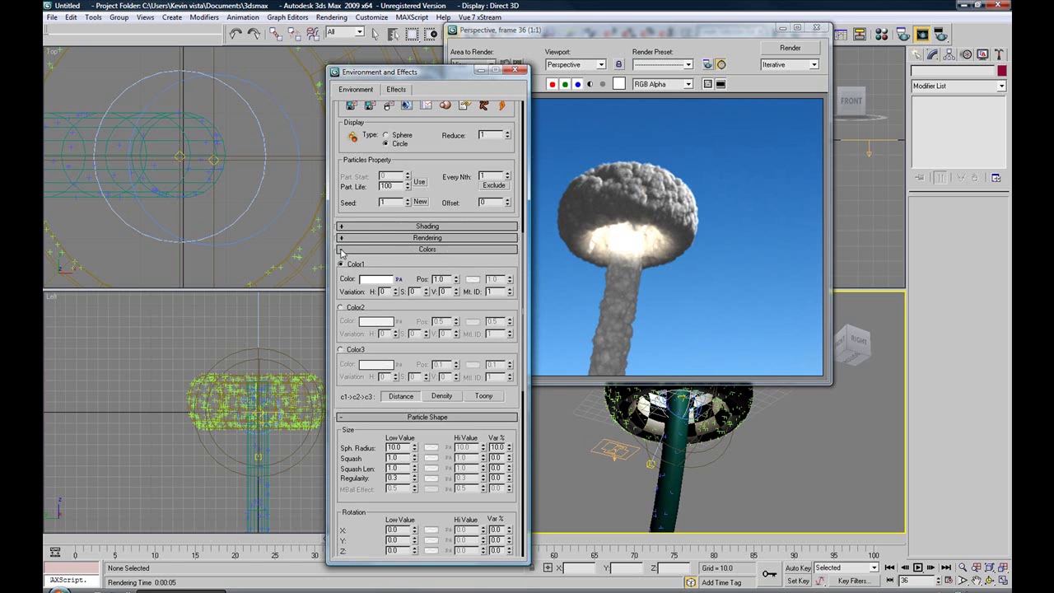
{"action": "left_click", "coordinate": [341, 250]}
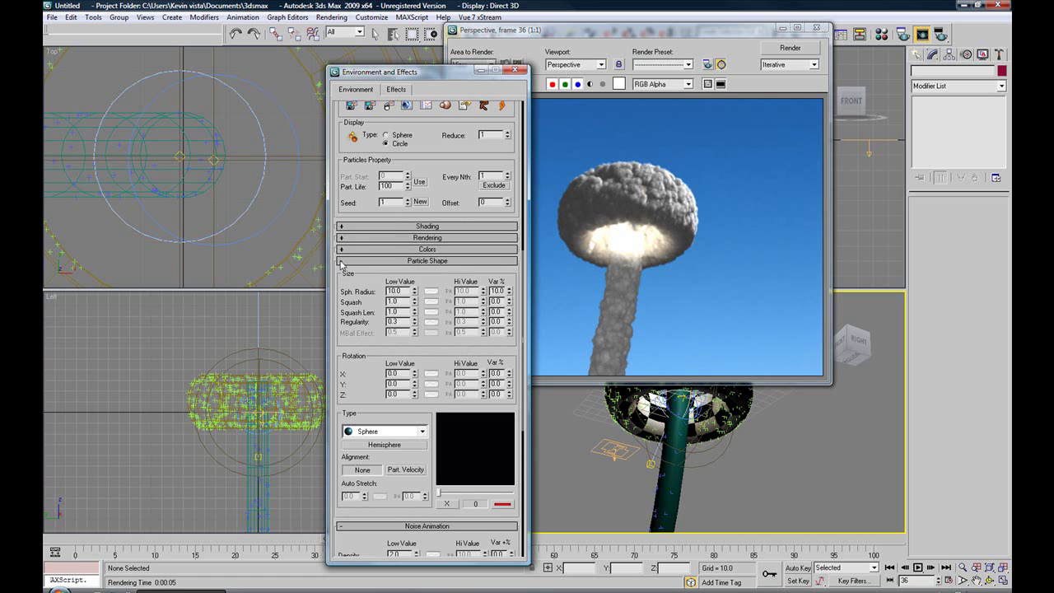